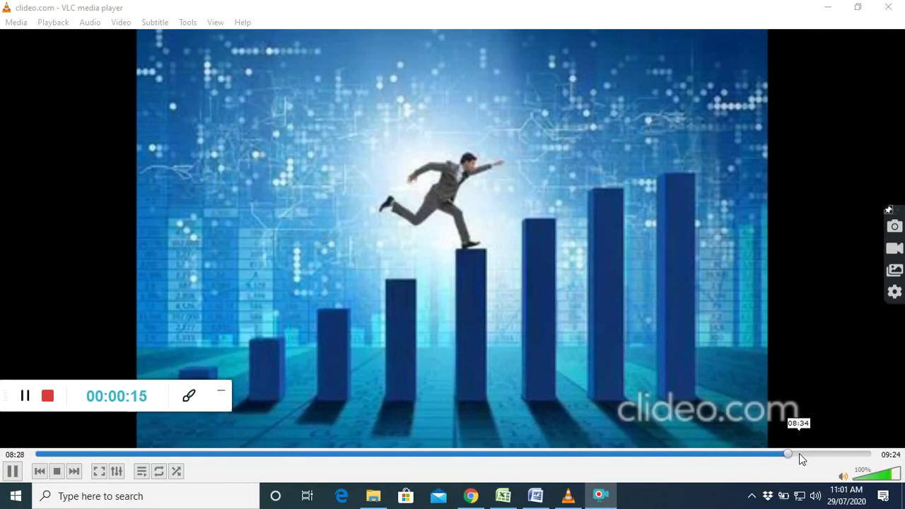
Skip the VLC intro video ahead to its closing disclaimer at 09:22 of 09:24
left_click(799, 454)
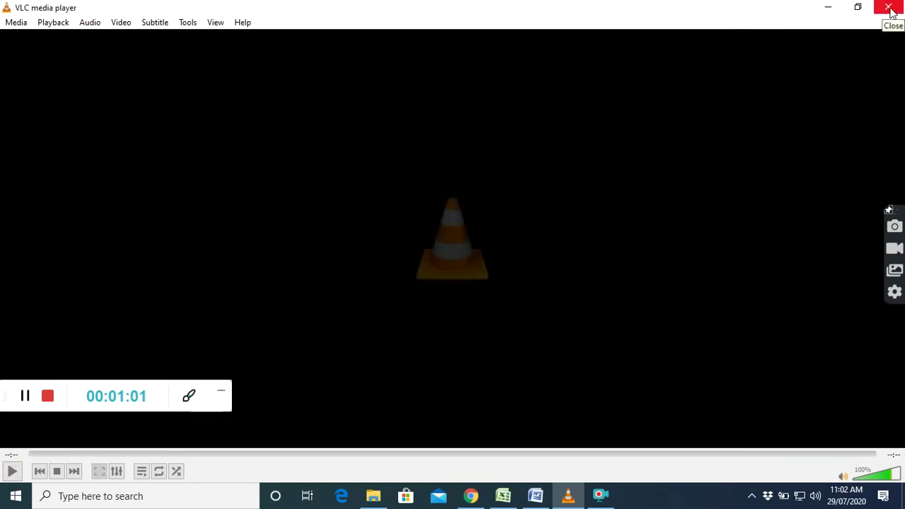
Close VLC and show the full BANKNIFTY20JULFUT 5-minute Kite chart with VWAP, RSI and ADX
left_click(890, 8)
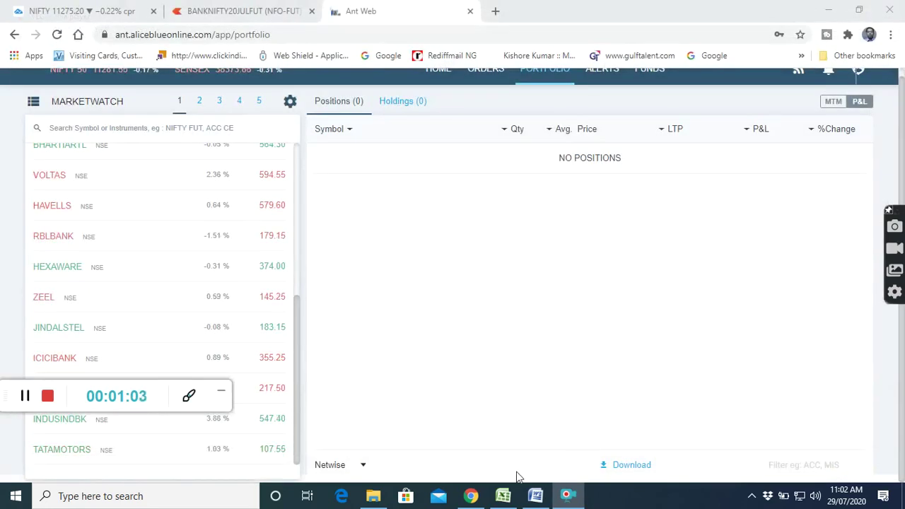
left_click(218, 16)
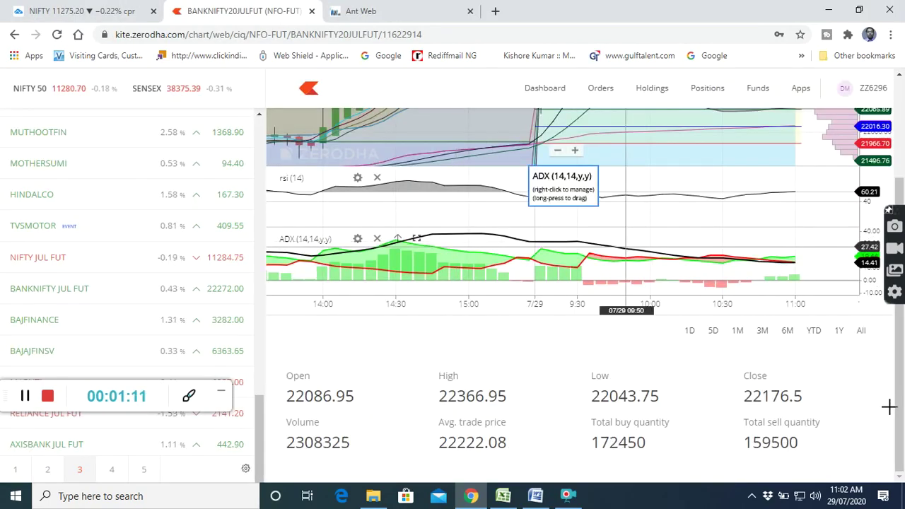
scroll(903, 427, "up", 2)
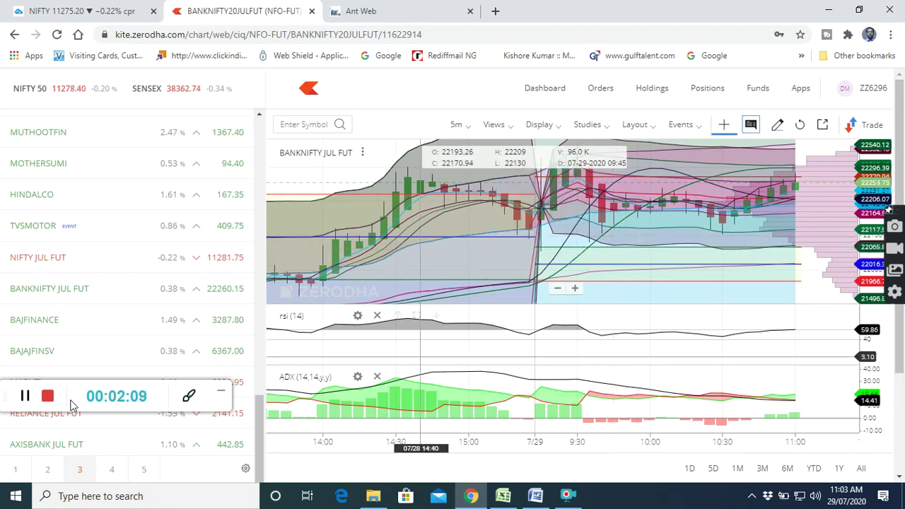
mouse_move(5, 397)
left_mouse_down()
mouse_move(356, 214)
mouse_move(415, 90)
left_mouse_up()
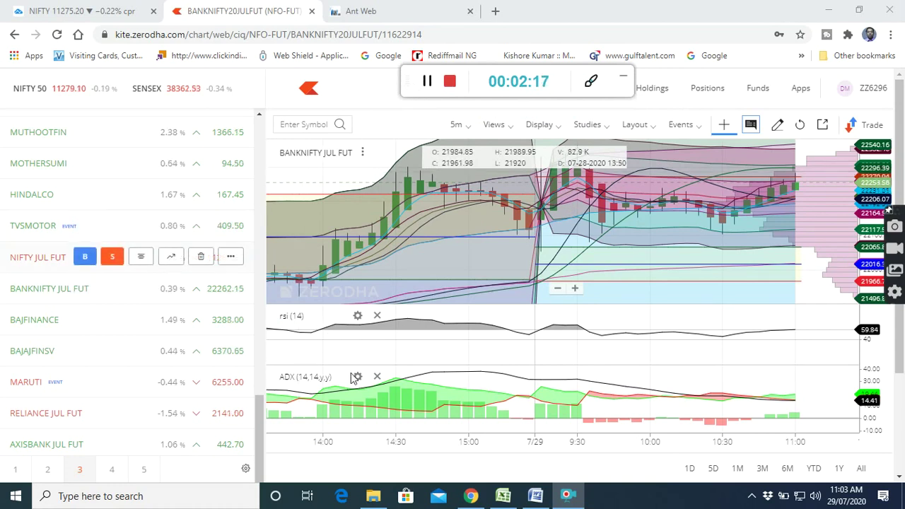
Scroll the workbook down to the futures rows near row 147, glancing at the live chart
mouse_move(567, 495)
left_click(504, 497)
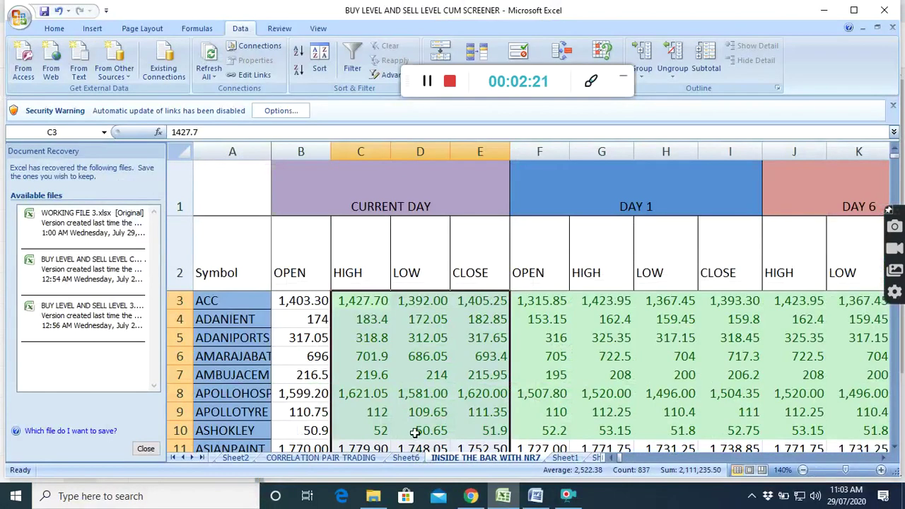
scroll(402, 391, "down", 2)
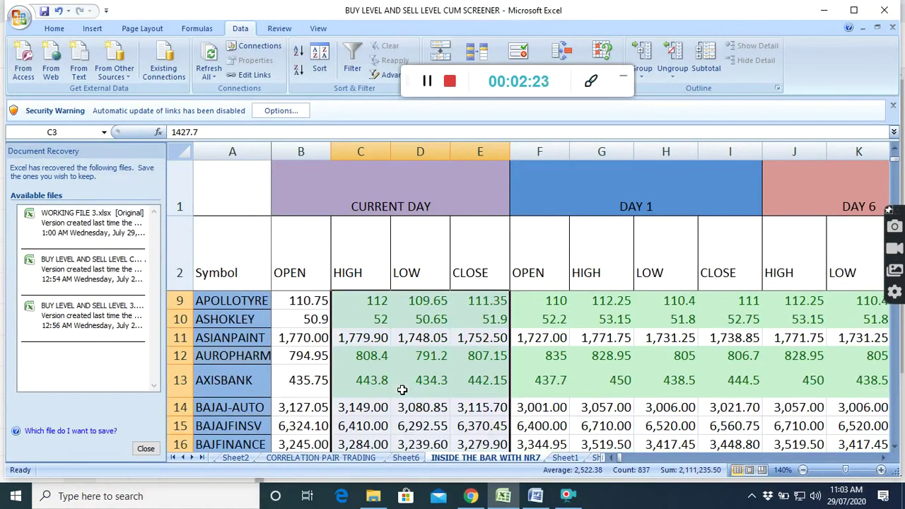
scroll(366, 397, "down", 5)
scroll(366, 397, "down", 6)
scroll(366, 396, "down", 10)
scroll(365, 397, "down", 5)
scroll(365, 397, "down", 10)
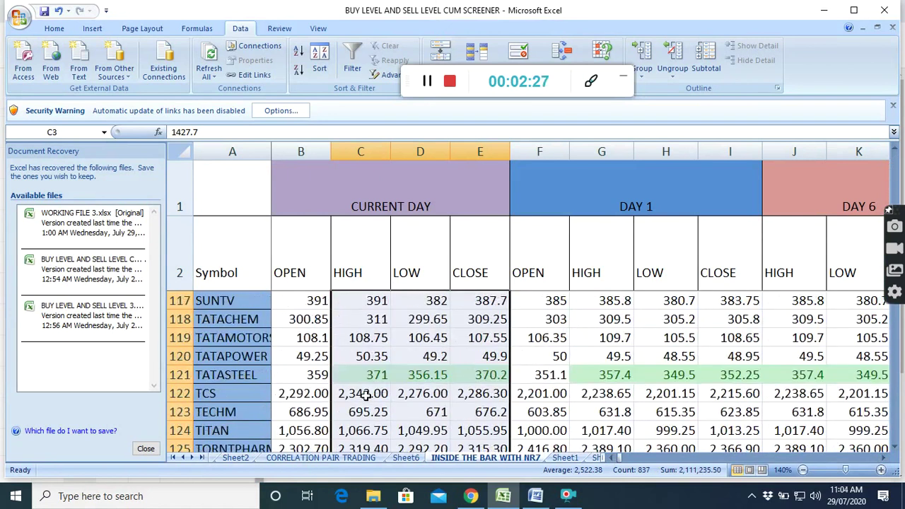
scroll(366, 397, "down", 5)
scroll(366, 397, "down", 3)
scroll(366, 397, "down", 2)
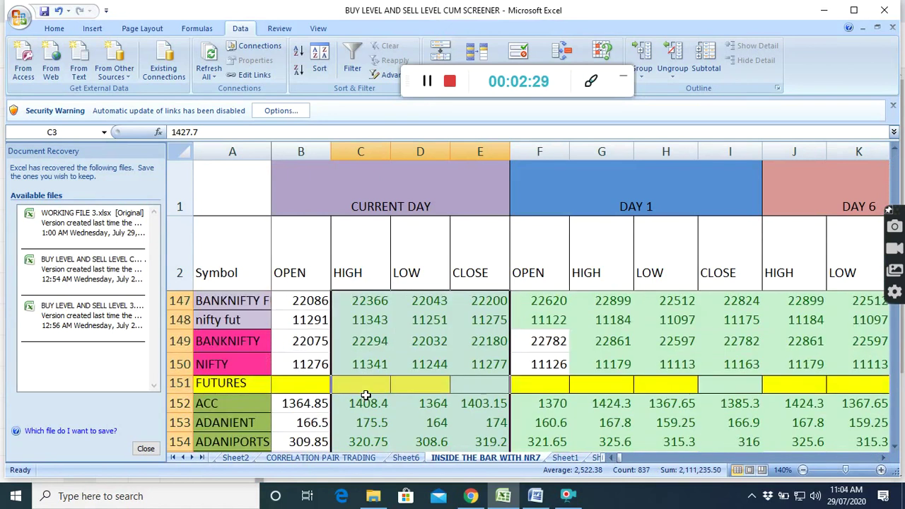
scroll(367, 396, "up", 1)
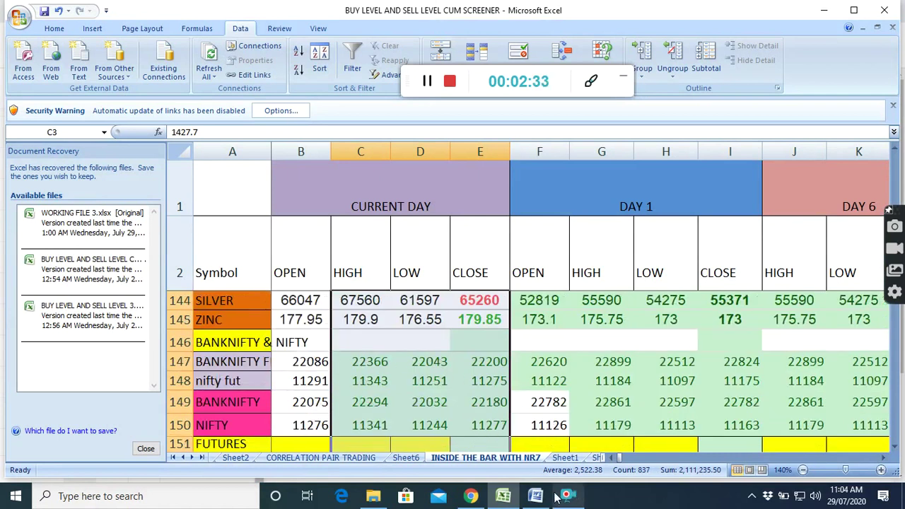
left_click(505, 499)
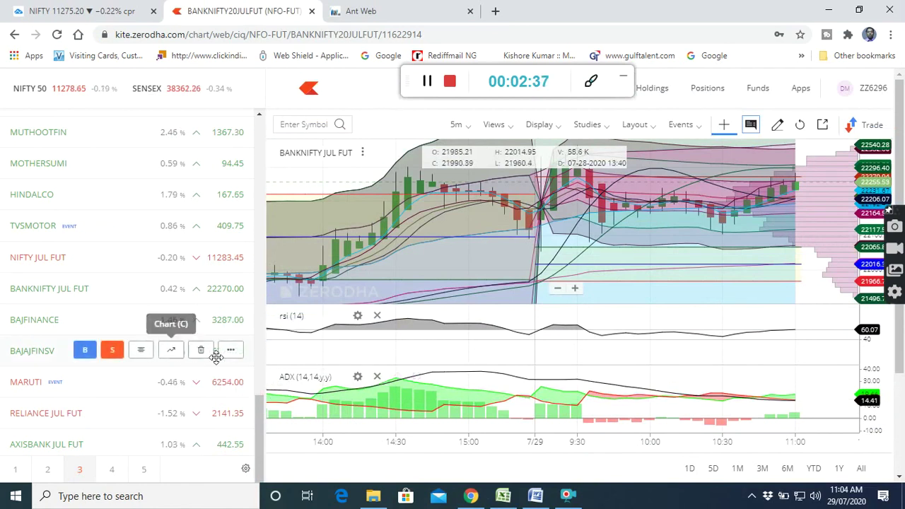
left_click(503, 496)
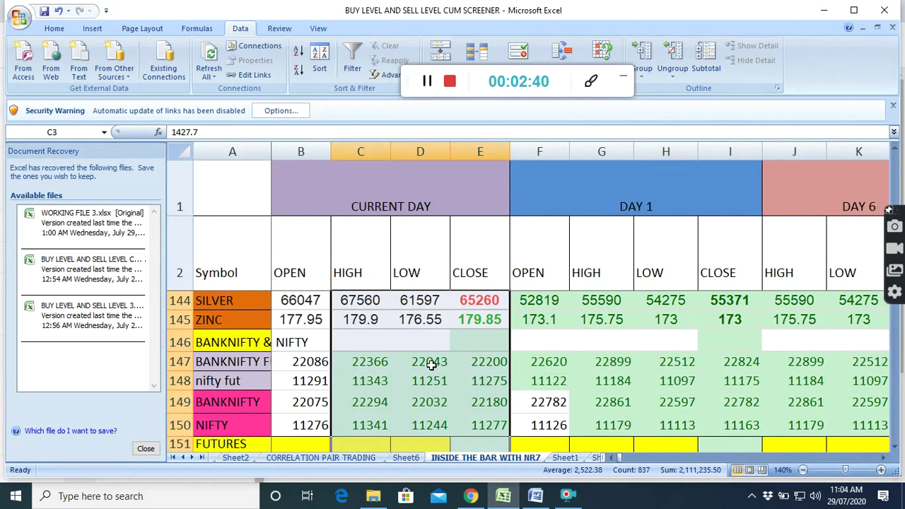
Enter 22270 as the BANKNIFTY futures current-day close in E147
left_click(483, 369)
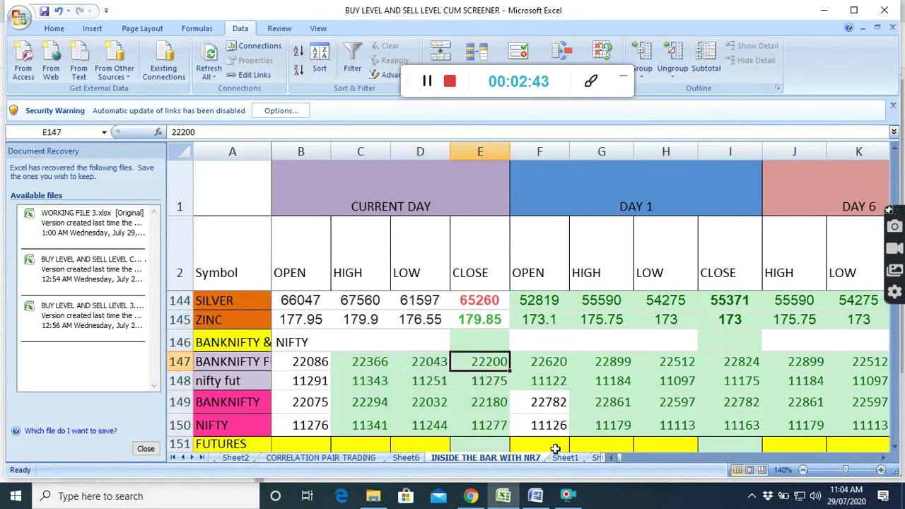
type("2")
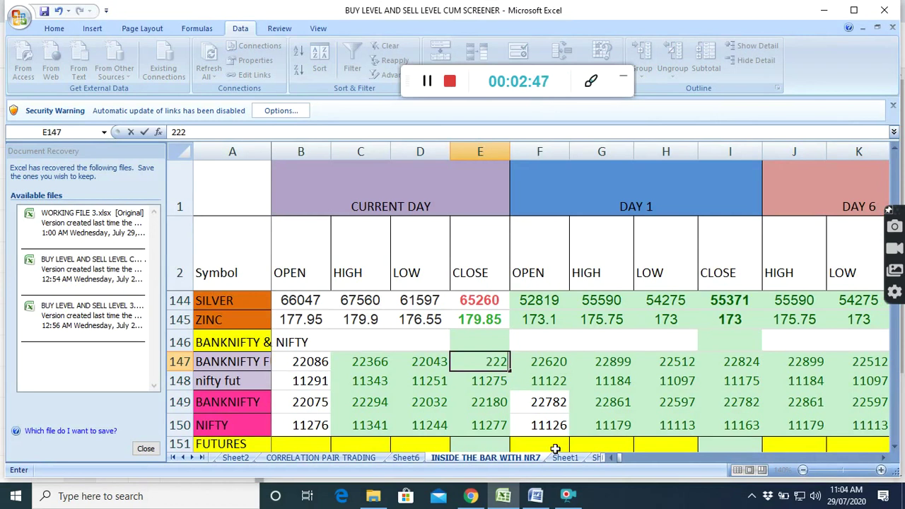
type("70")
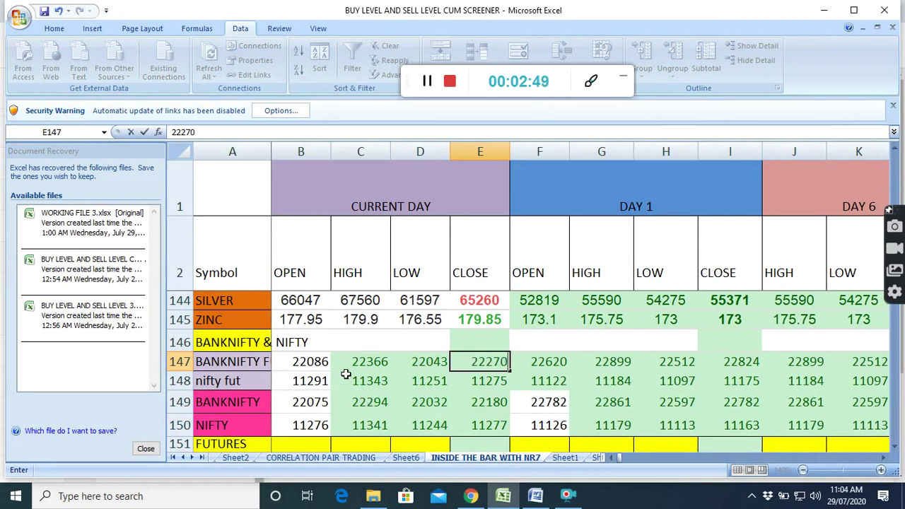
left_click(369, 382)
left_click(506, 497)
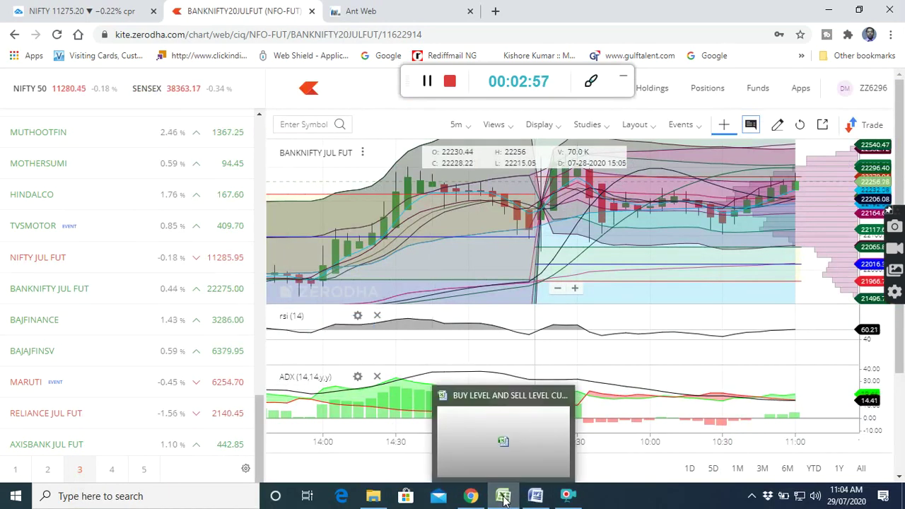
left_click(503, 495)
Enter 11285 as the nifty fut close in E148 and bring the live chart forward
left_click(586, 340)
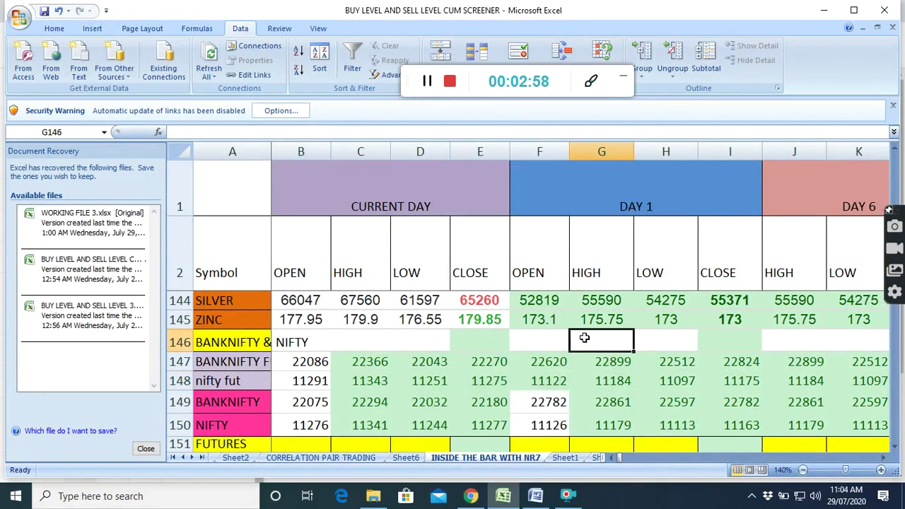
left_click(501, 381)
type("11")
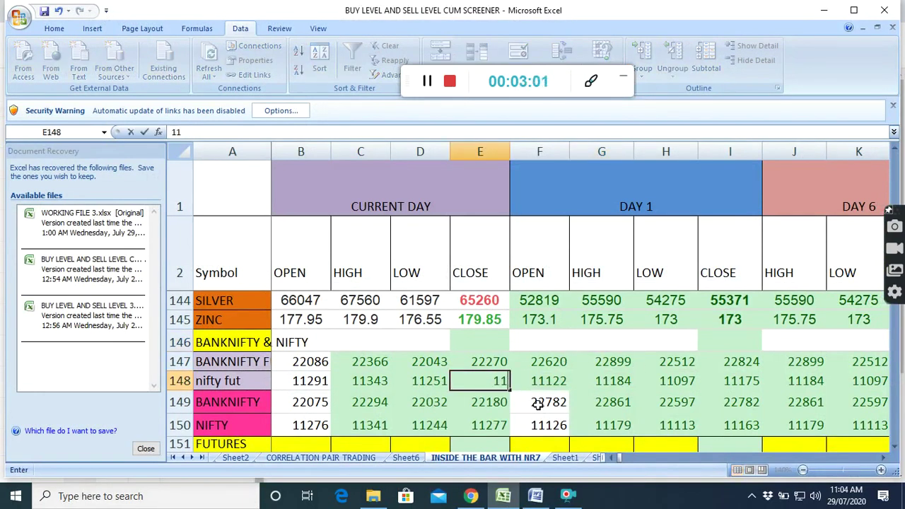
type("285")
left_click(476, 425)
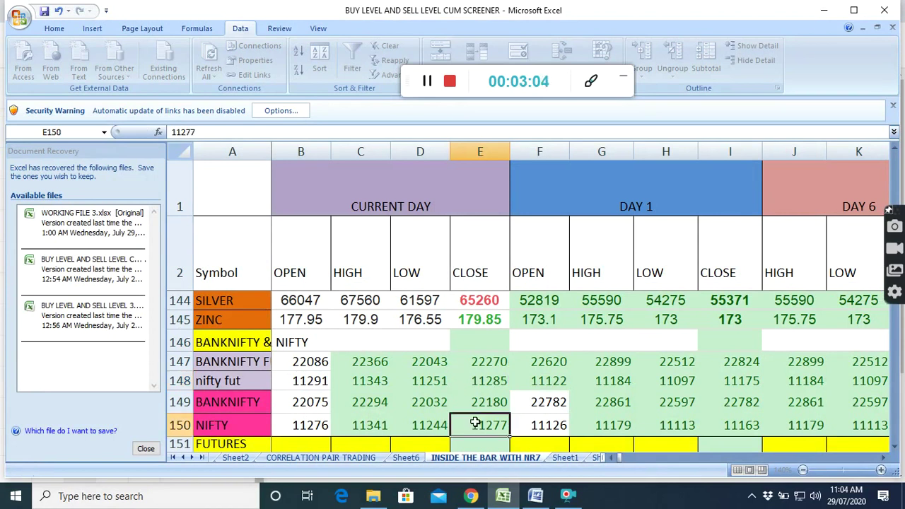
left_click(471, 496)
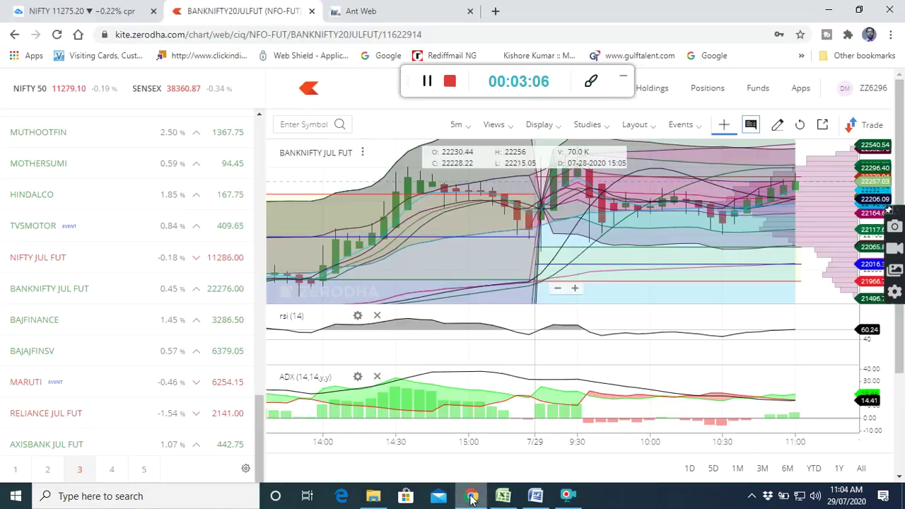
Check the NIFTY 50 quote on TradingView, then return to the Excel screener showing 11277
left_click(83, 11)
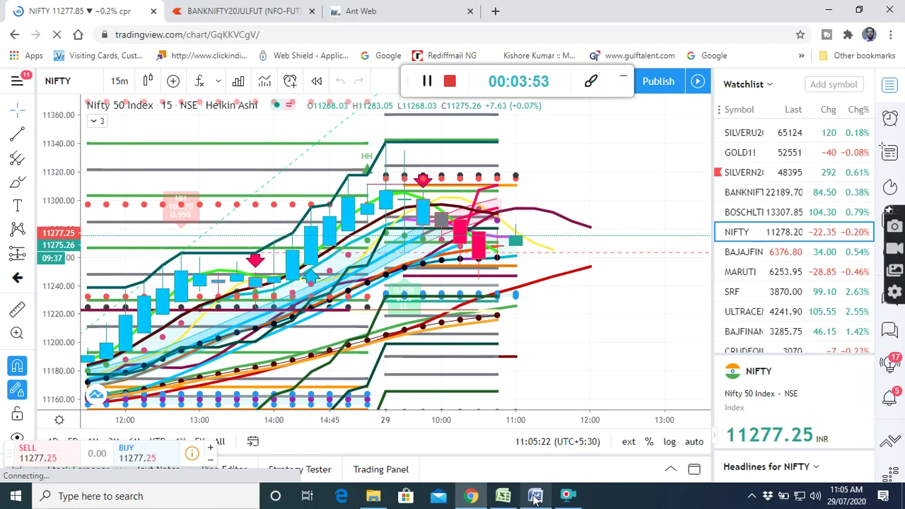
left_click(505, 496)
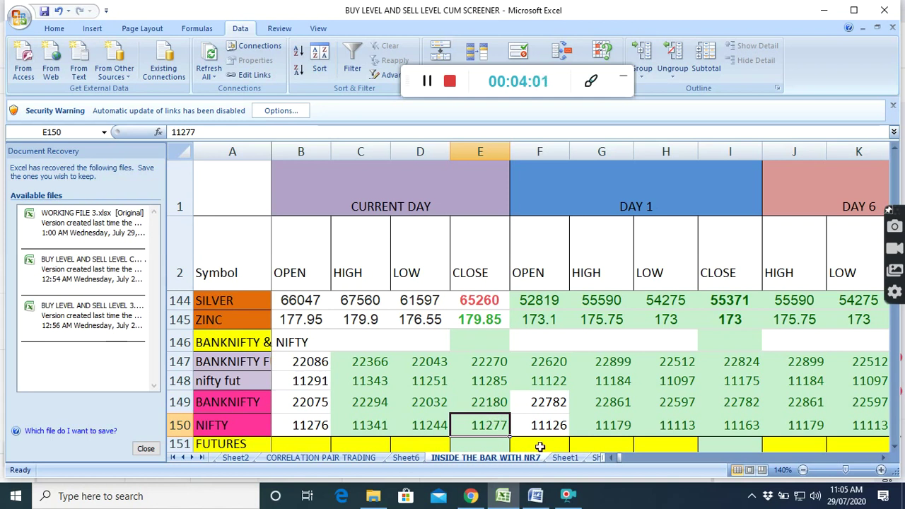
Change the BANKNIFTY close in E149 from 22180 to 22190 after checking TradingView
scroll(539, 447, "down", 1)
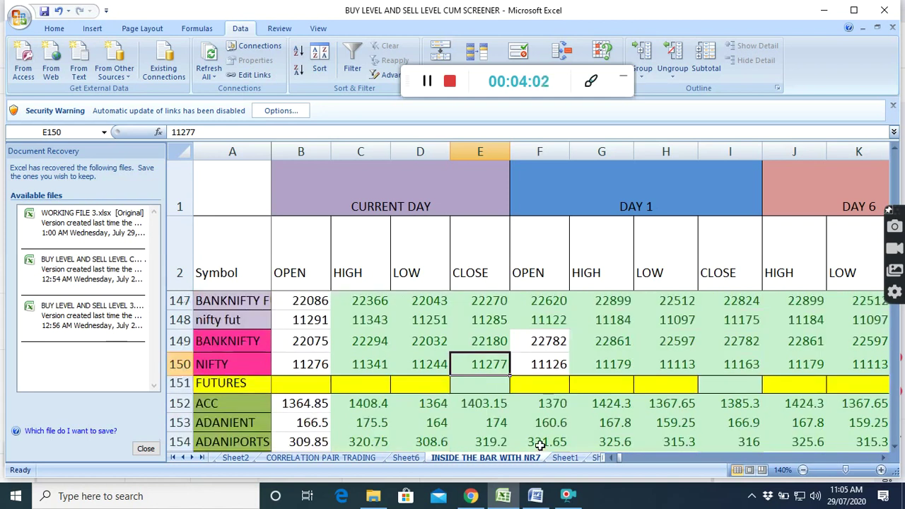
left_click(489, 343)
left_click(470, 496)
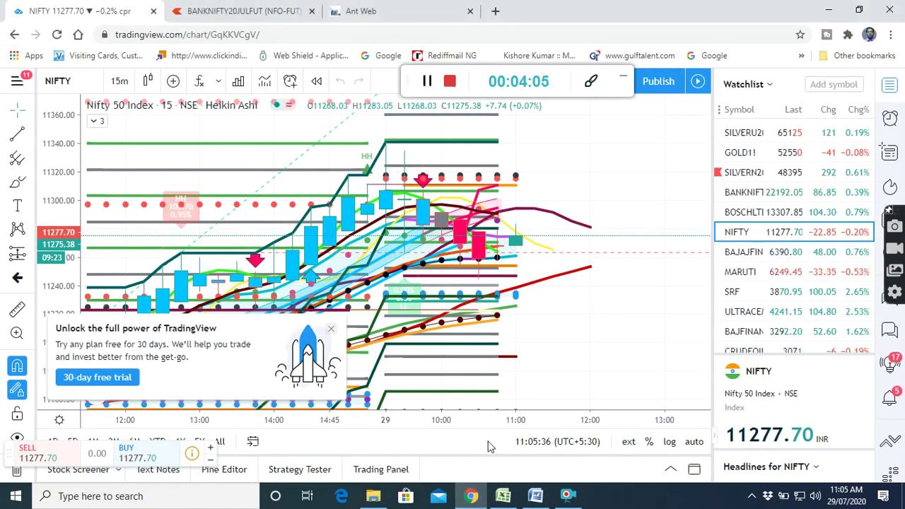
left_click(331, 331)
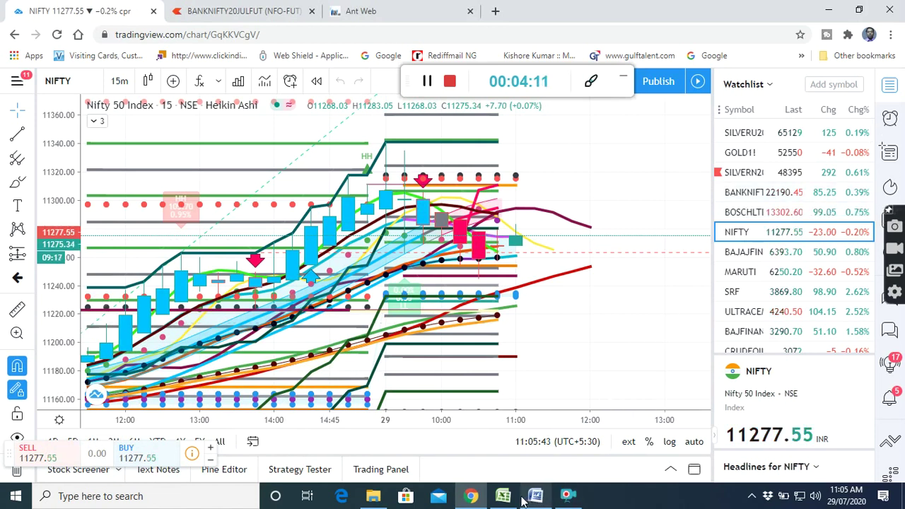
left_click(485, 460)
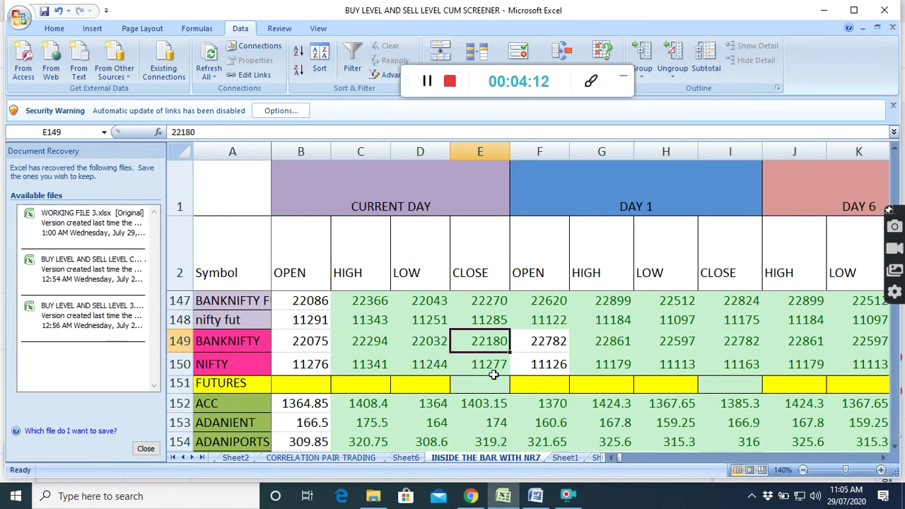
type("221")
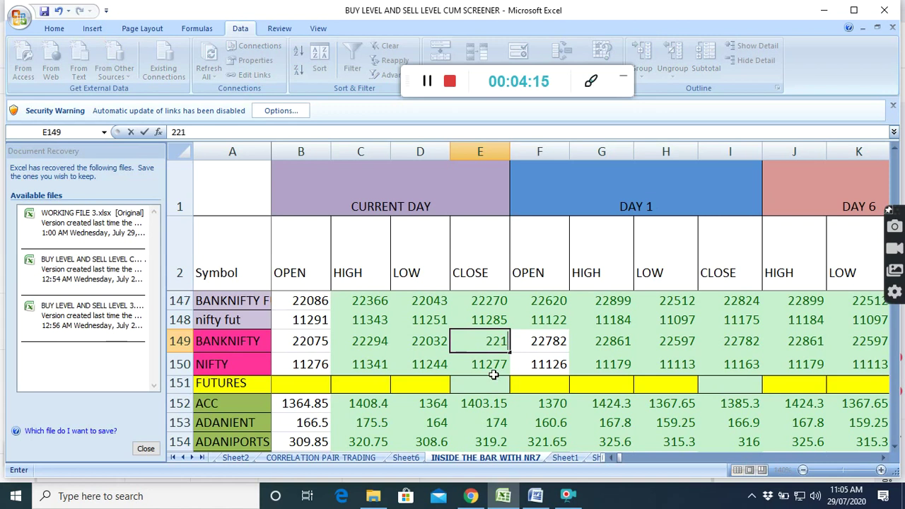
type("90")
key("Return")
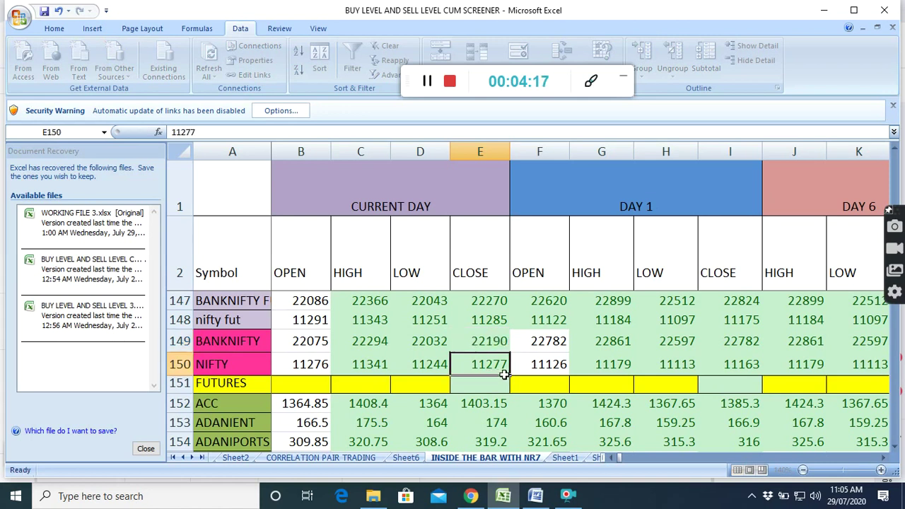
Scroll up to stock rows 15–23 and check live prices in the Kite BANKNIFTY watchlist
scroll(424, 357, "up", 1)
scroll(423, 359, "up", 2)
scroll(421, 360, "up", 6)
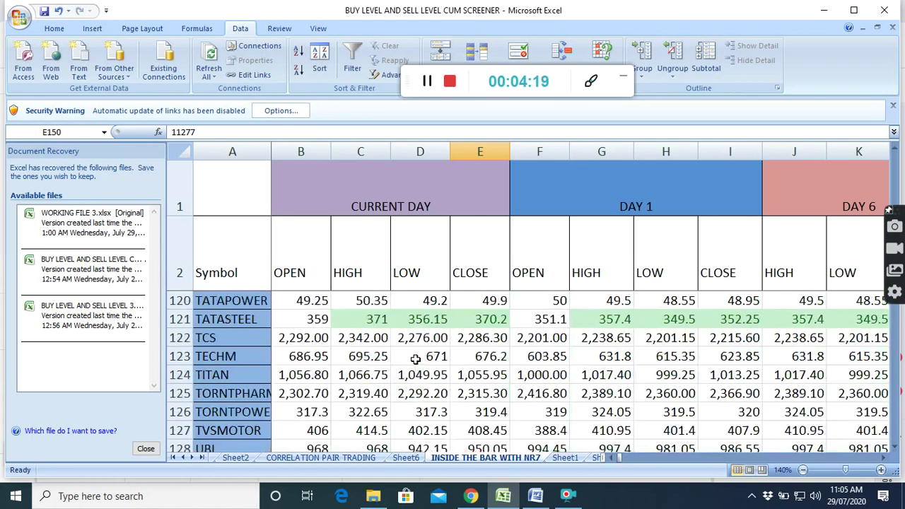
scroll(418, 359, "up", 11)
scroll(416, 359, "up", 4)
scroll(414, 360, "up", 10)
scroll(414, 359, "up", 8)
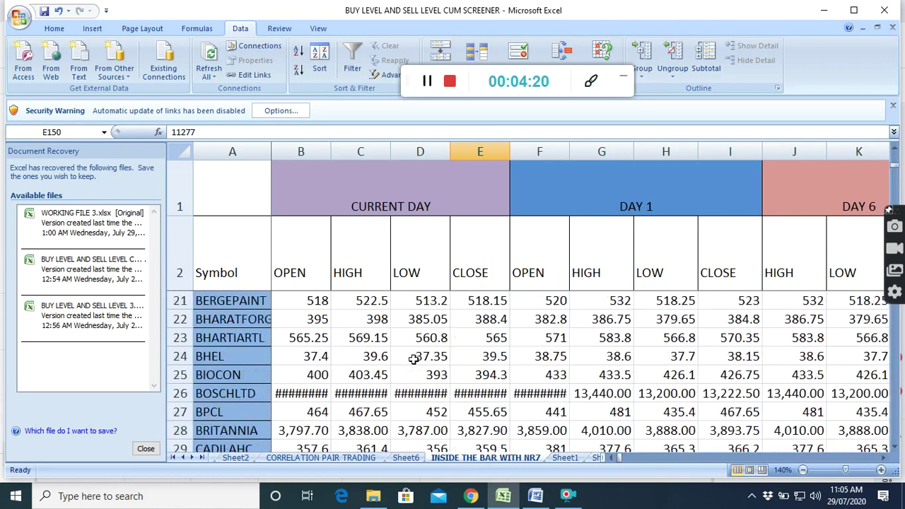
scroll(414, 360, "up", 6)
scroll(414, 359, "down", 1)
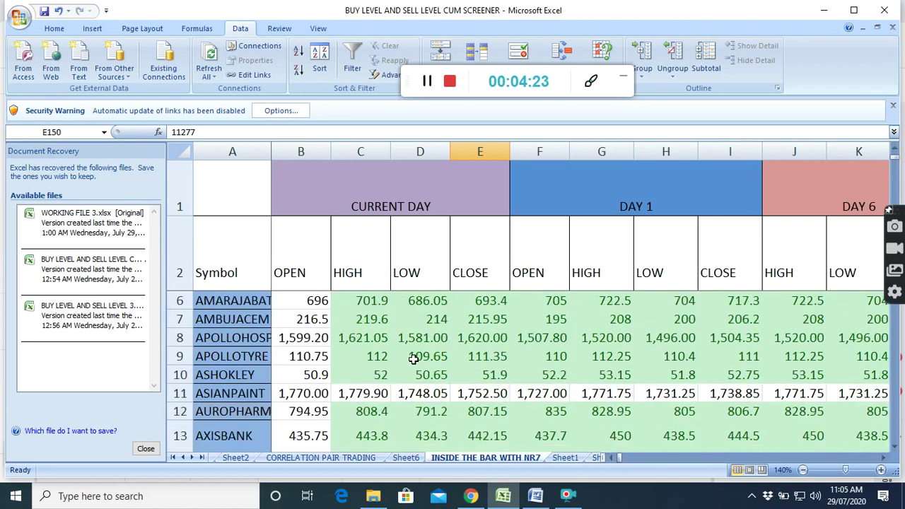
scroll(414, 359, "down", 1)
scroll(414, 359, "down", 2)
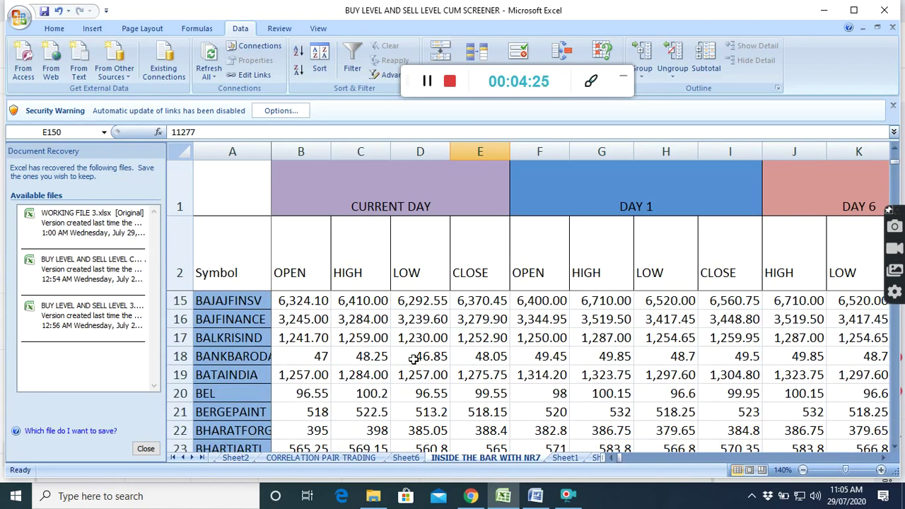
left_click(472, 498)
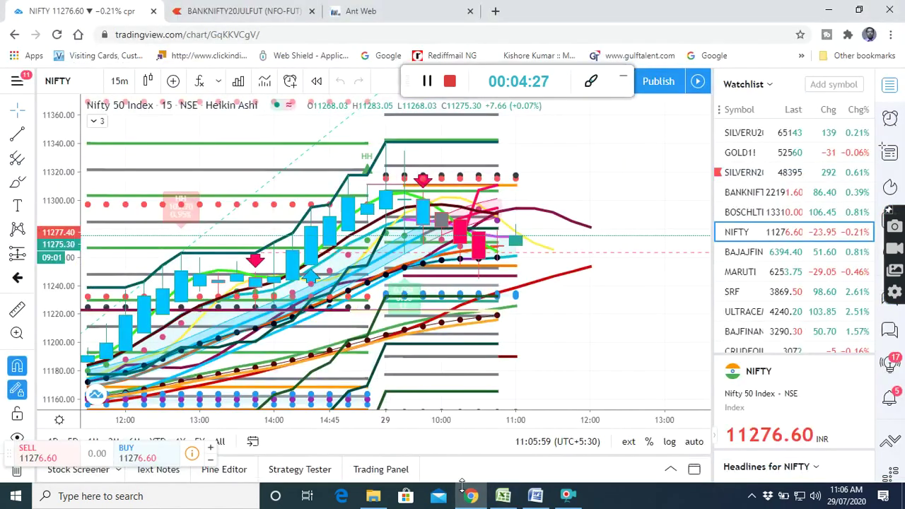
left_click(283, 19)
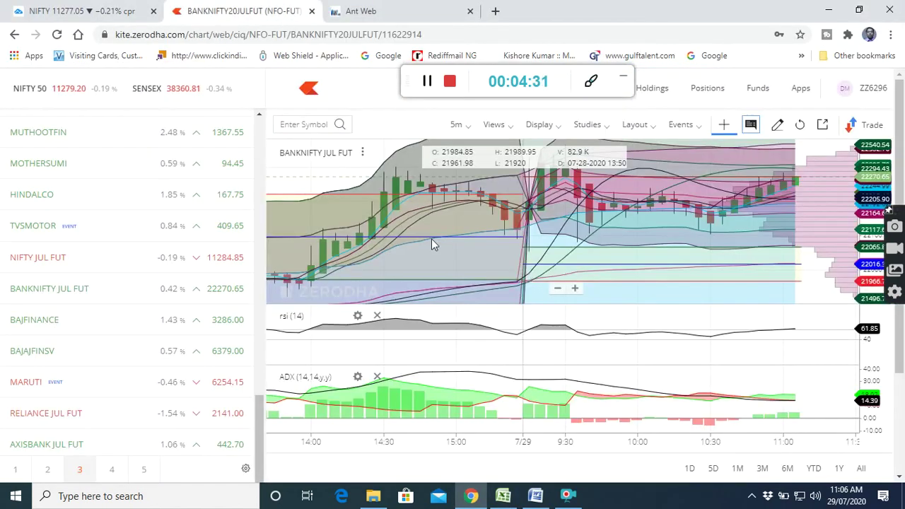
mouse_move(413, 400)
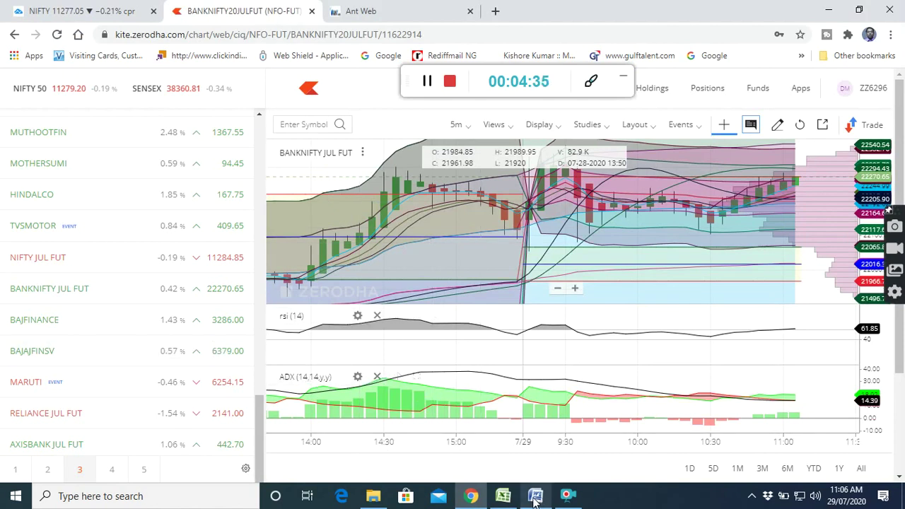
left_click(503, 496)
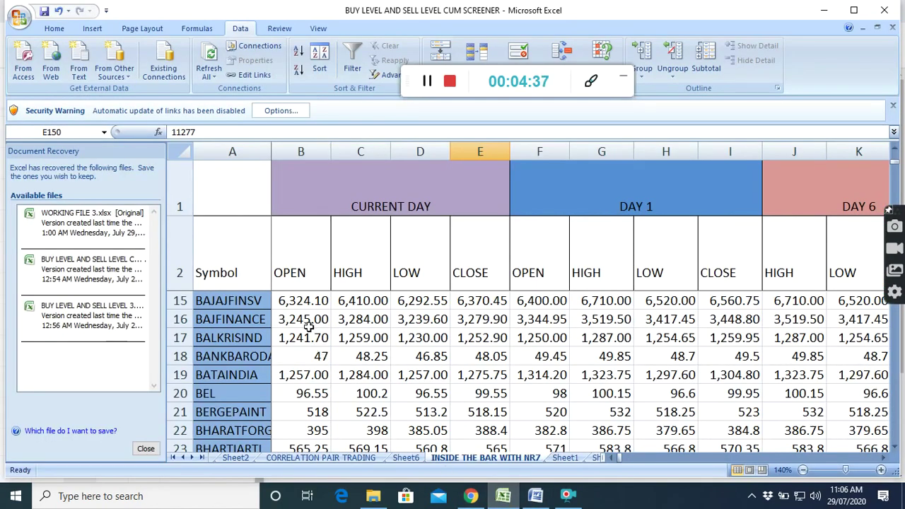
Enter live closes: 3,286 for BAJFINANCE in E16 and 6,392 for BAJAJFINSV in E15
left_click(481, 324)
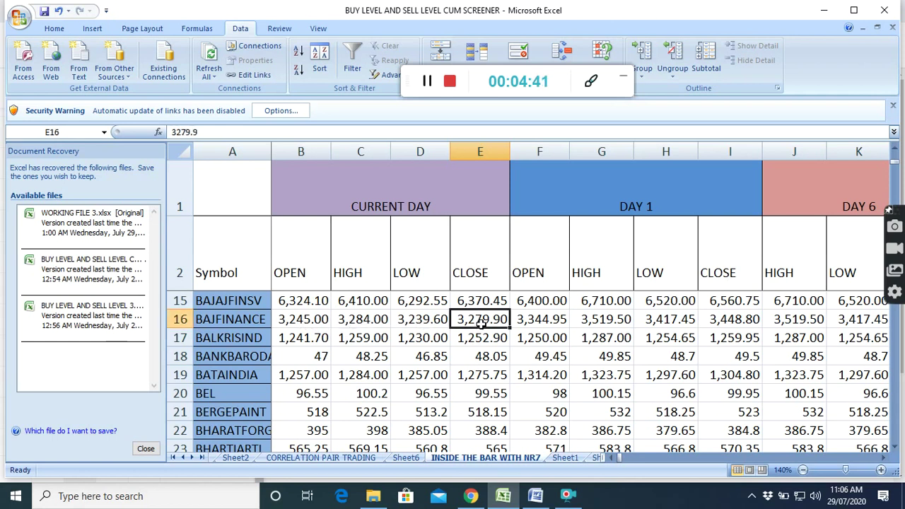
type("32")
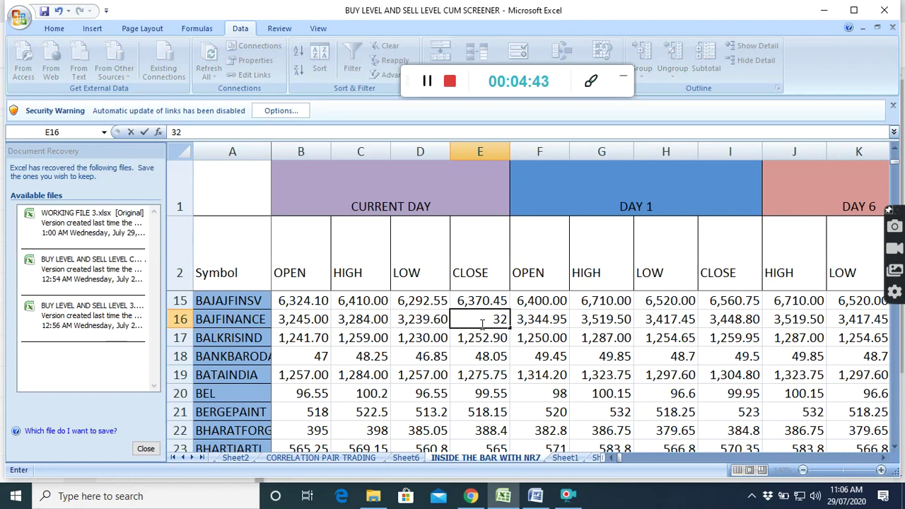
type("86")
left_click(492, 300)
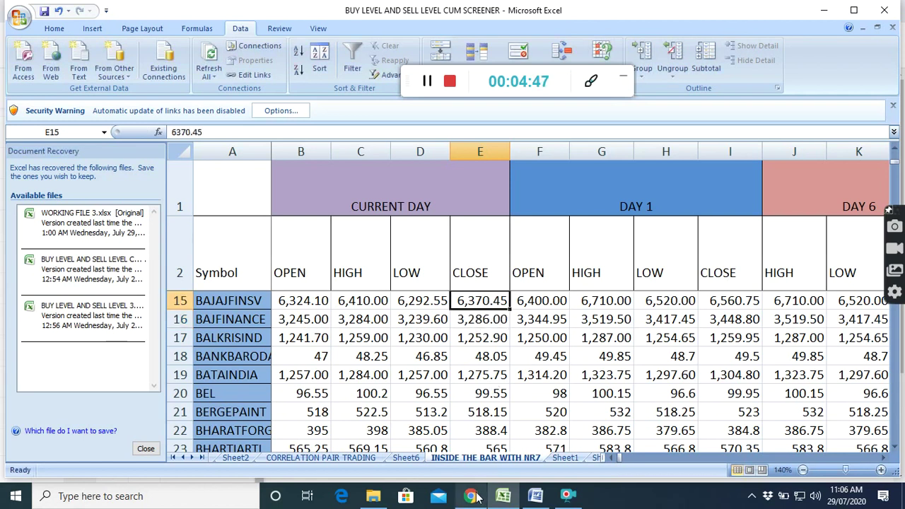
left_click(471, 497)
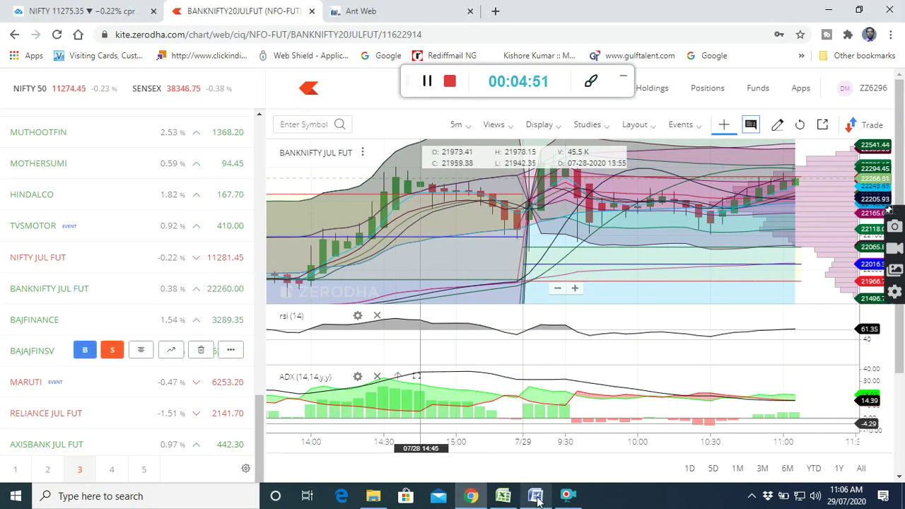
left_click(502, 498)
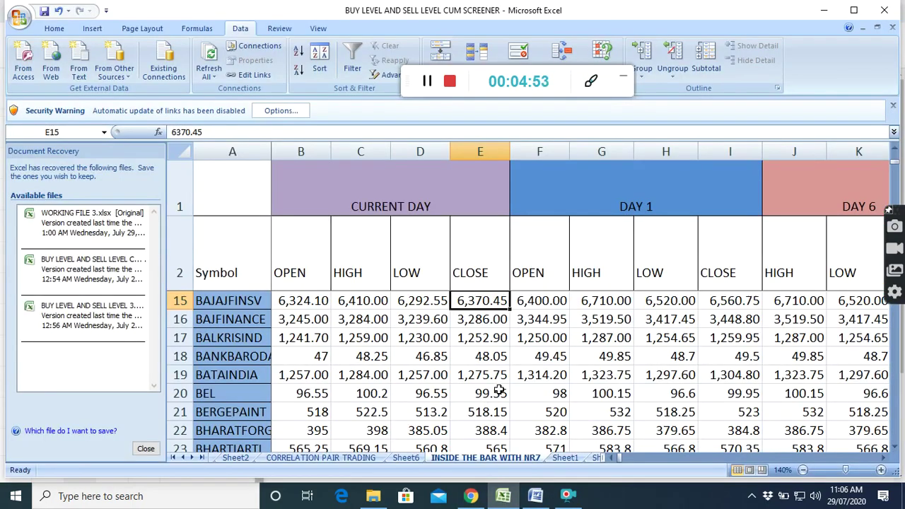
type("6,3")
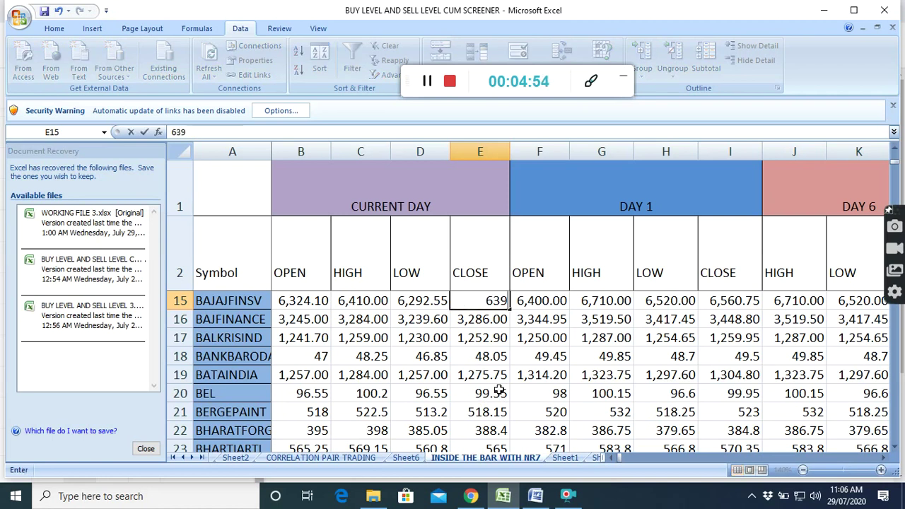
type("2")
left_click(499, 391)
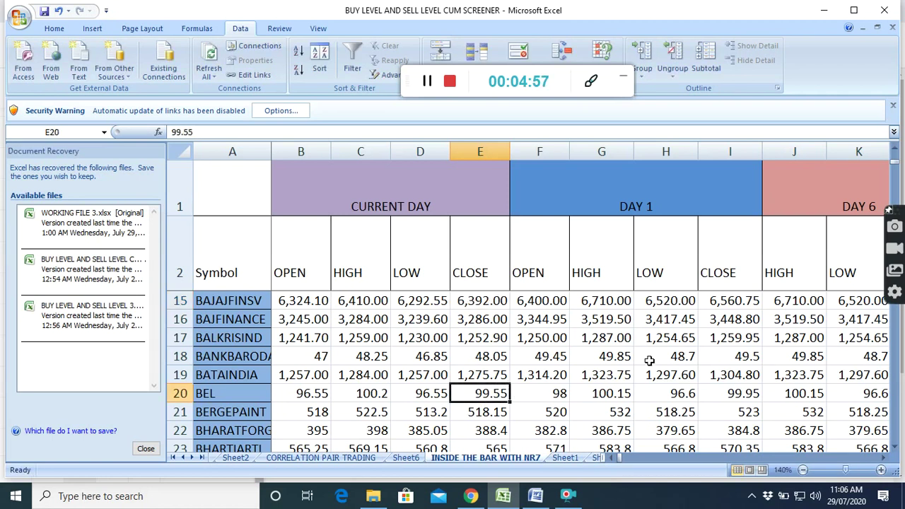
left_click_drag(618, 459, 775, 464)
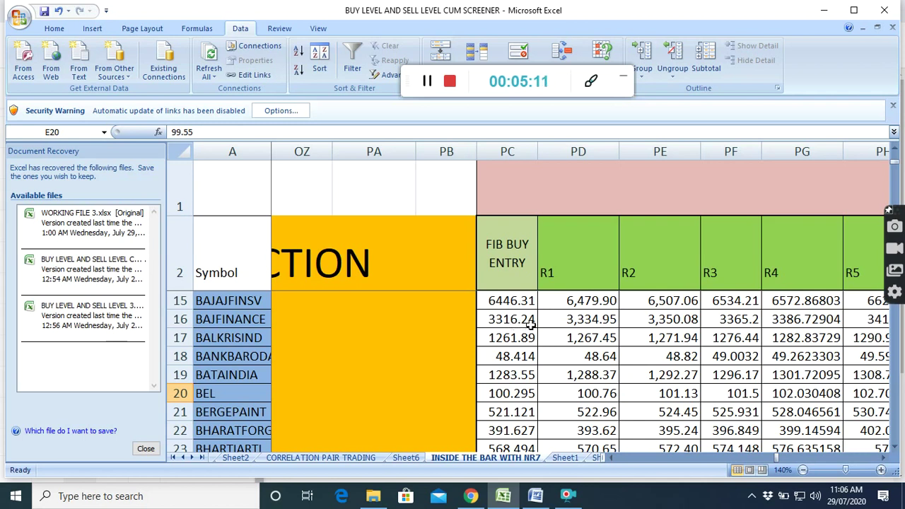
Scroll right to the R3–R9, FIB SELL ENTRY and S1 columns, e.g. BANKNIFTY sell entry 22108.4
left_click(884, 458)
left_click(884, 459)
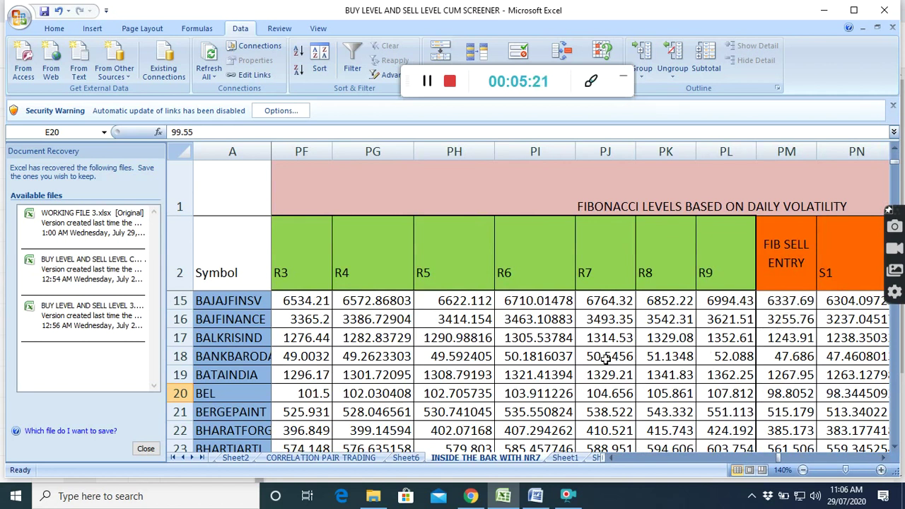
scroll(574, 372, "down", 2)
Scroll down to the BANKNIFTY and NIFTY rows 144–151
scroll(495, 354, "down", 7)
scroll(444, 335, "down", 5)
scroll(429, 400, "down", 4)
scroll(429, 400, "down", 11)
scroll(429, 399, "down", 8)
scroll(428, 400, "down", 2)
scroll(428, 399, "down", 3)
scroll(429, 399, "down", 1)
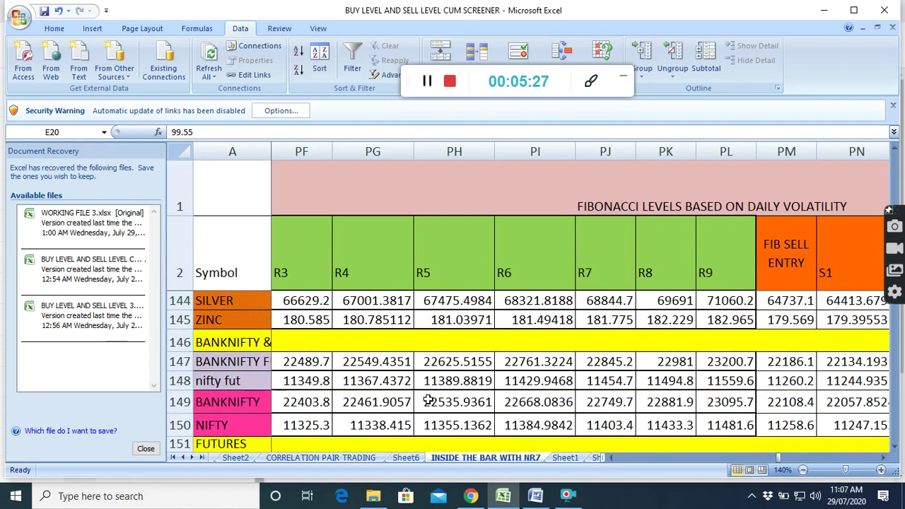
Review their FIB BUY ENTRY, R1–R9 and sell levels, then switch to the Kite chart
left_click(611, 458)
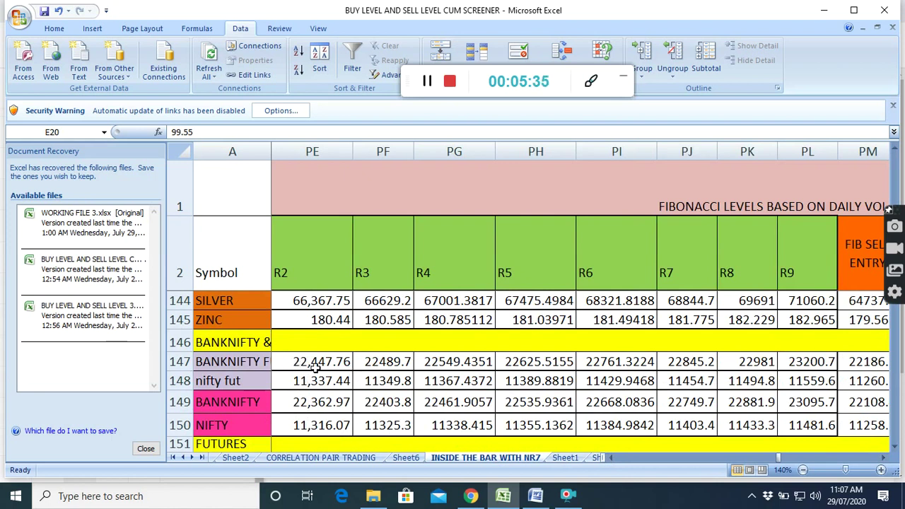
left_click(612, 458)
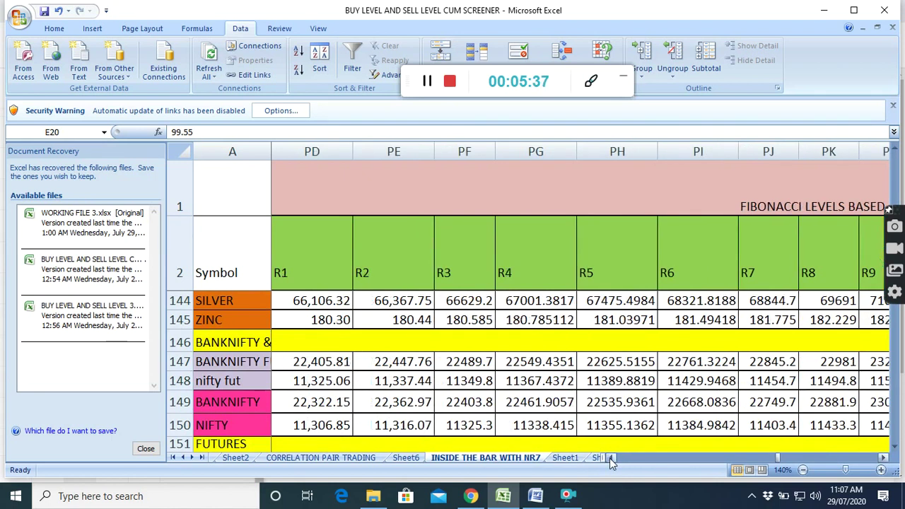
left_click(613, 458)
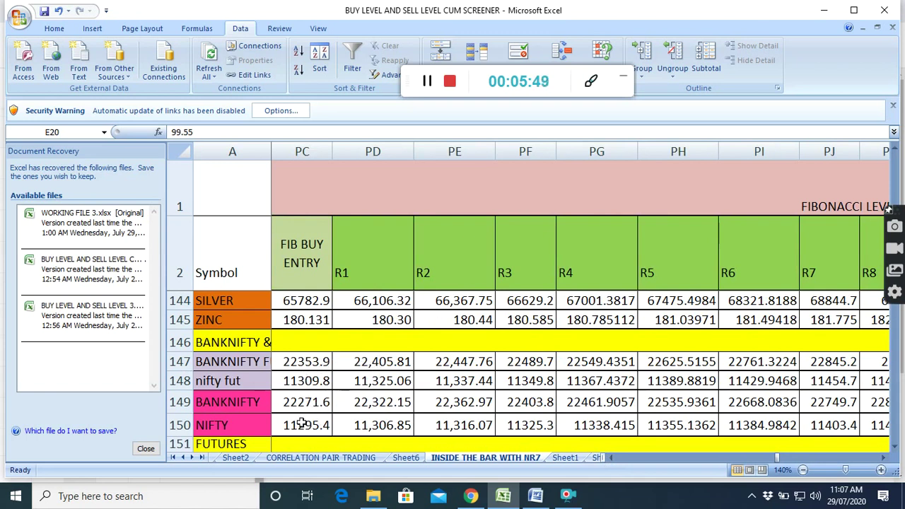
left_click(886, 459)
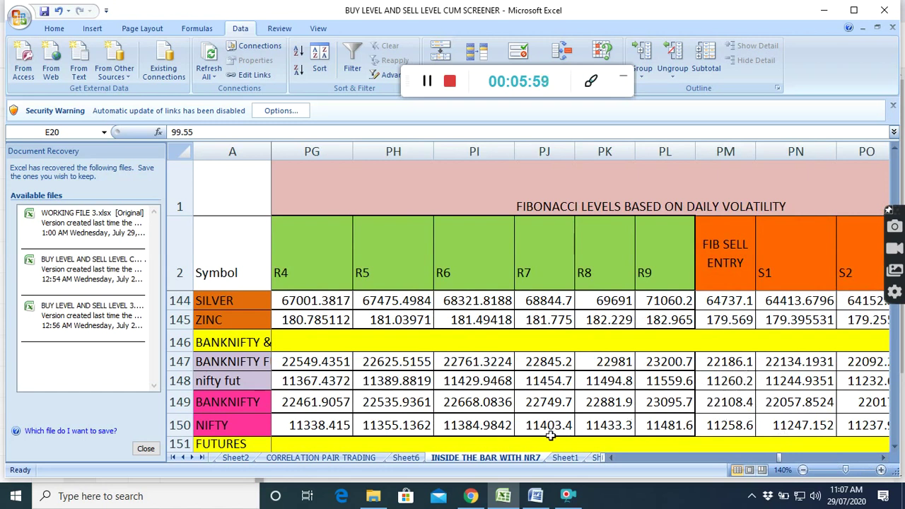
left_click(469, 497)
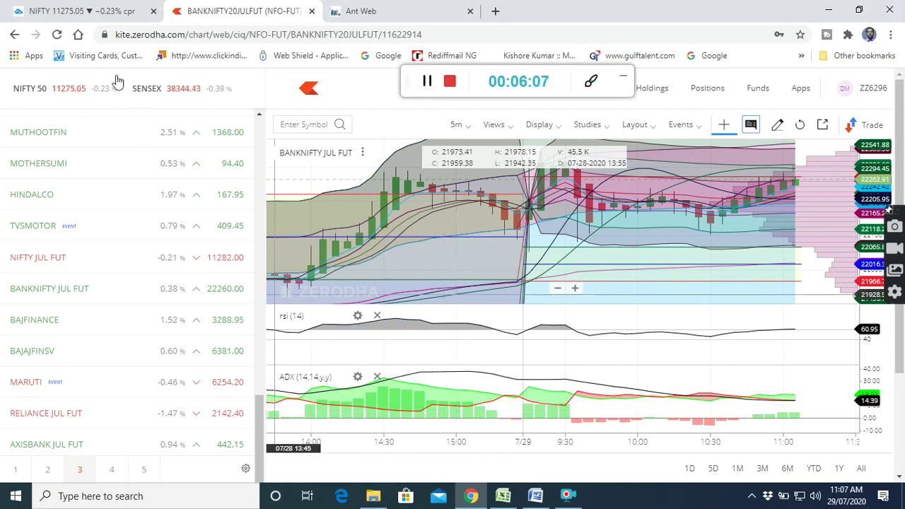
Show BANKNIFTY on TradingView and stretch its price scale around current prices
left_click(72, 11)
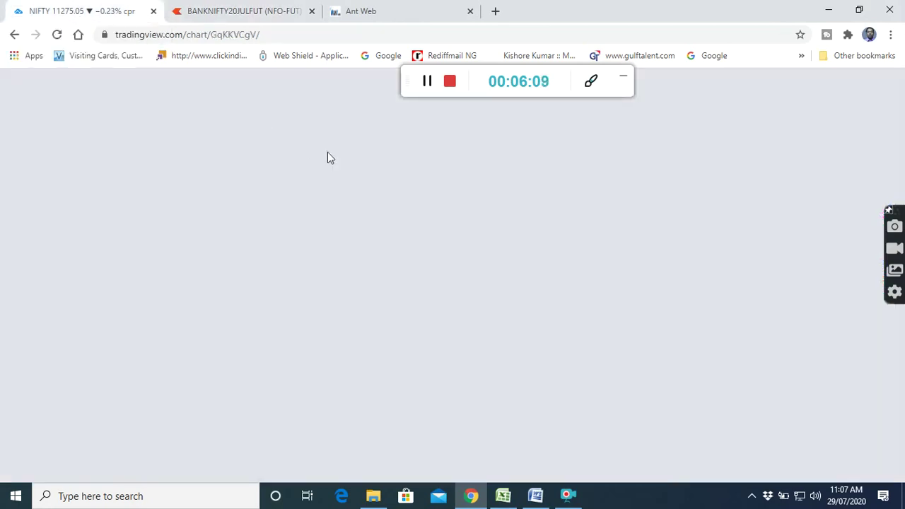
mouse_move(778, 213)
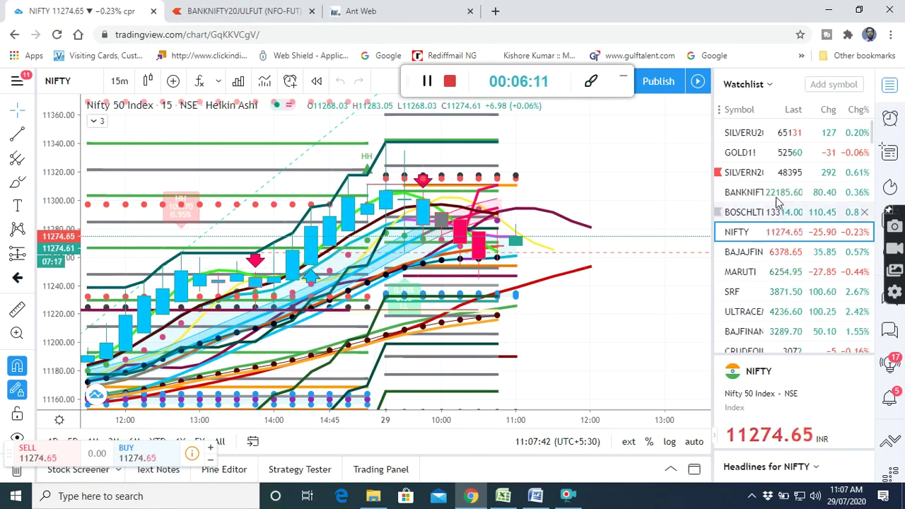
left_click(778, 200)
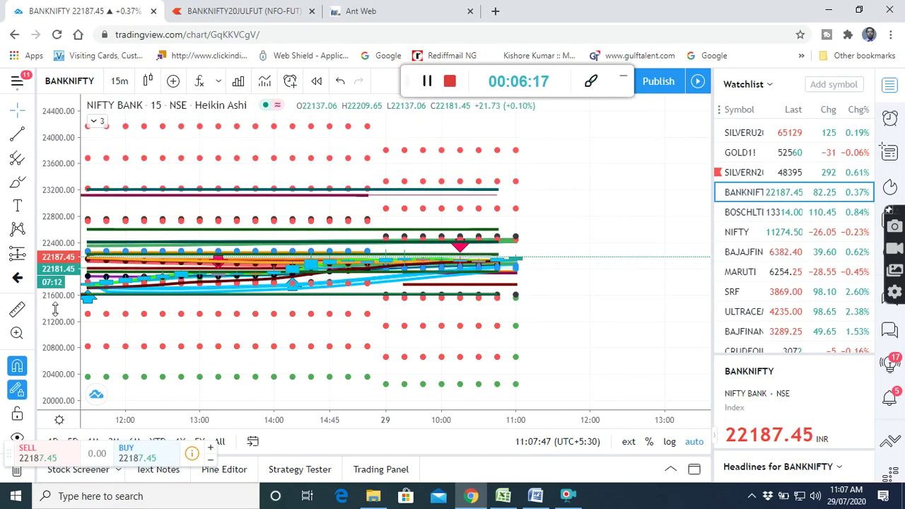
left_click_drag(70, 255, 71, 126)
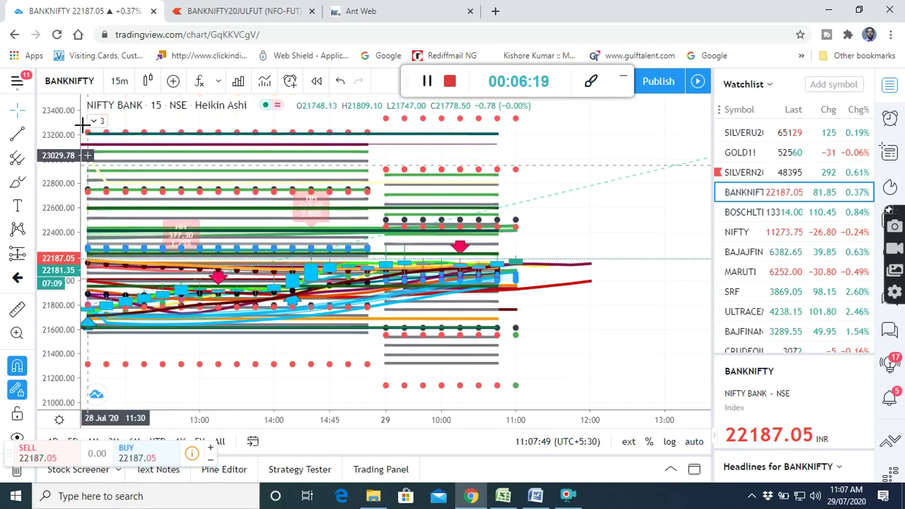
left_click_drag(75, 276, 78, 190)
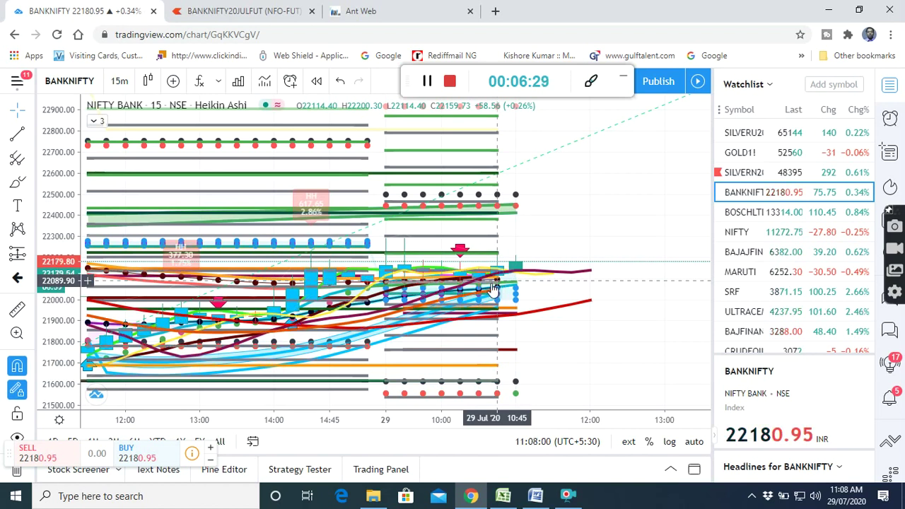
left_click_drag(71, 283, 71, 254)
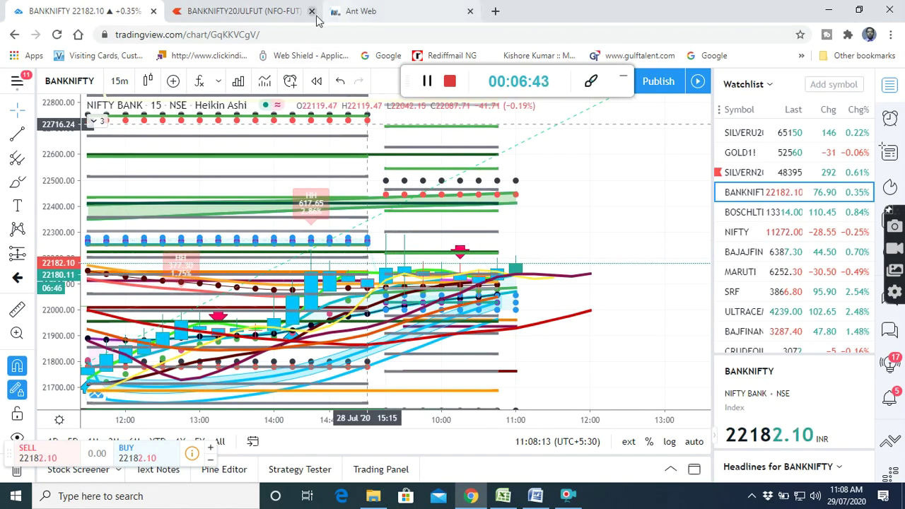
Return to the Kite BANKNIFTY JUL FUT chart and switch it to 1-minute candles
left_click(278, 12)
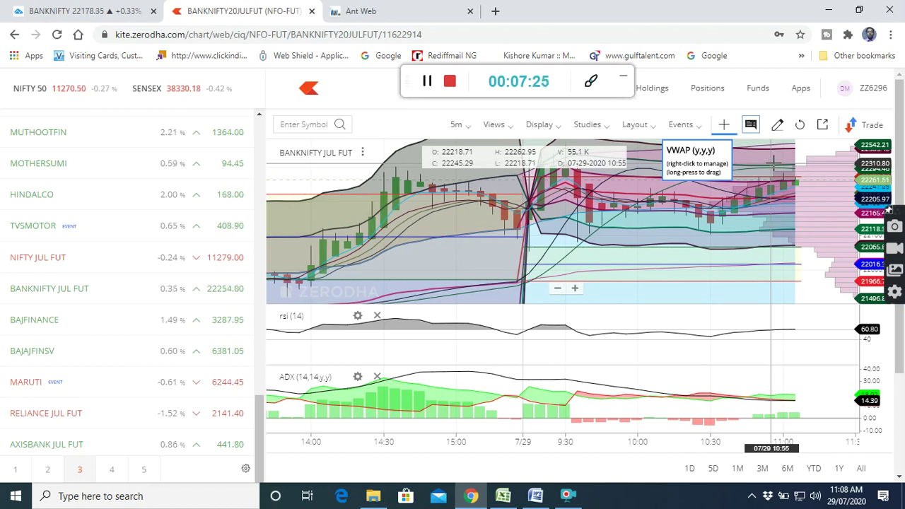
left_click(467, 132)
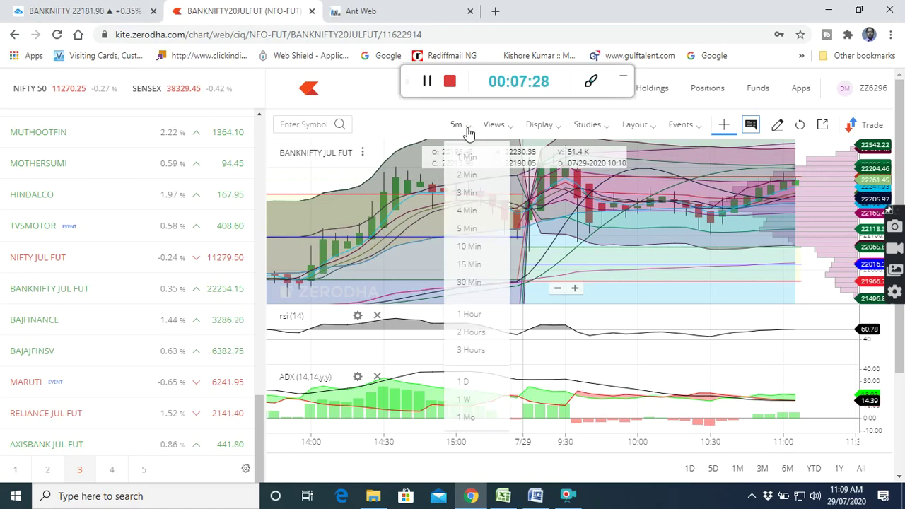
left_click(469, 158)
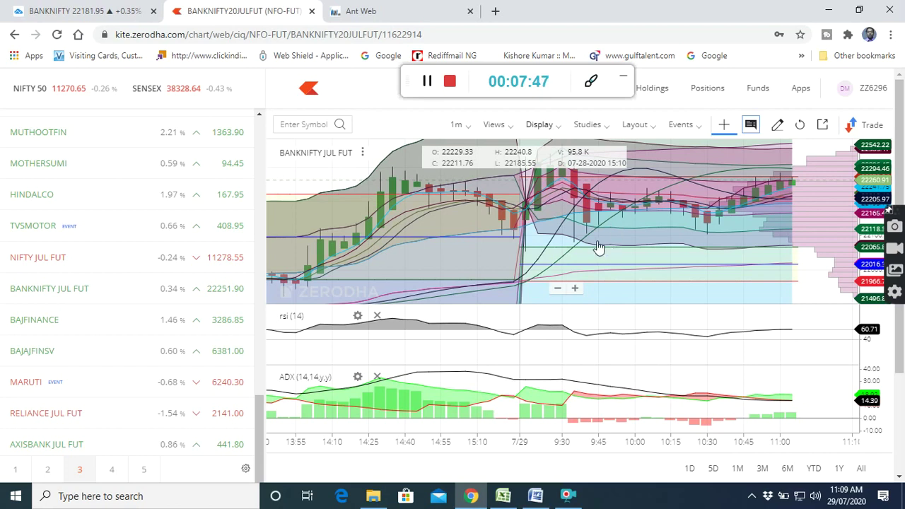
left_click_drag(409, 81, 281, 96)
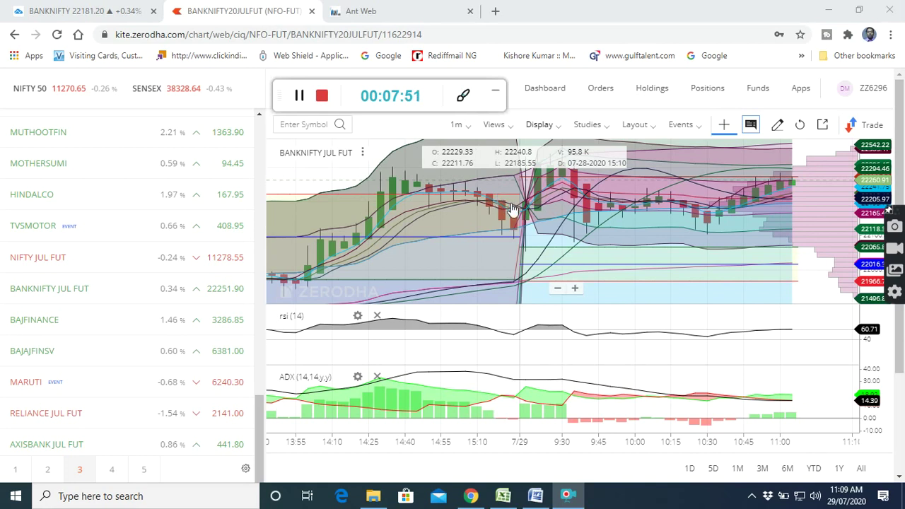
left_click(538, 125)
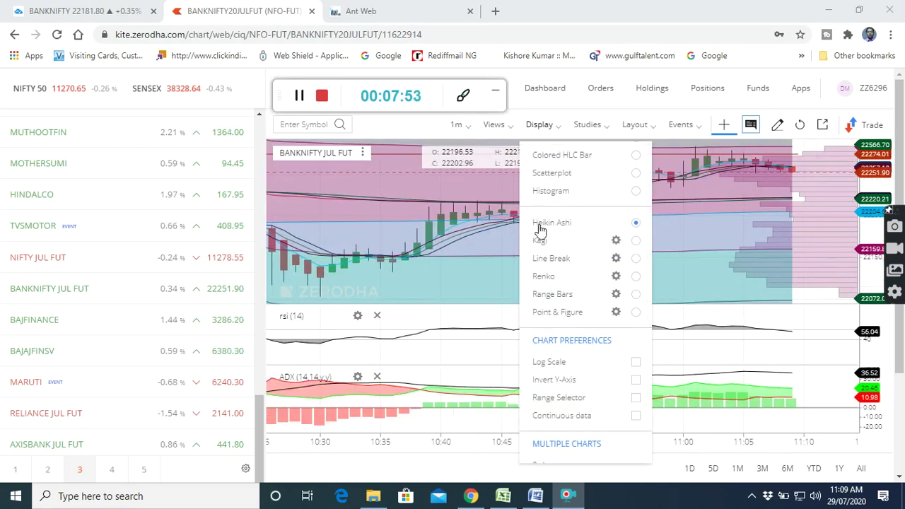
Switch the BANKNIFTY JUL FUT chart from Heikin Ashi to Renko bricks and zoom in
left_click(548, 279)
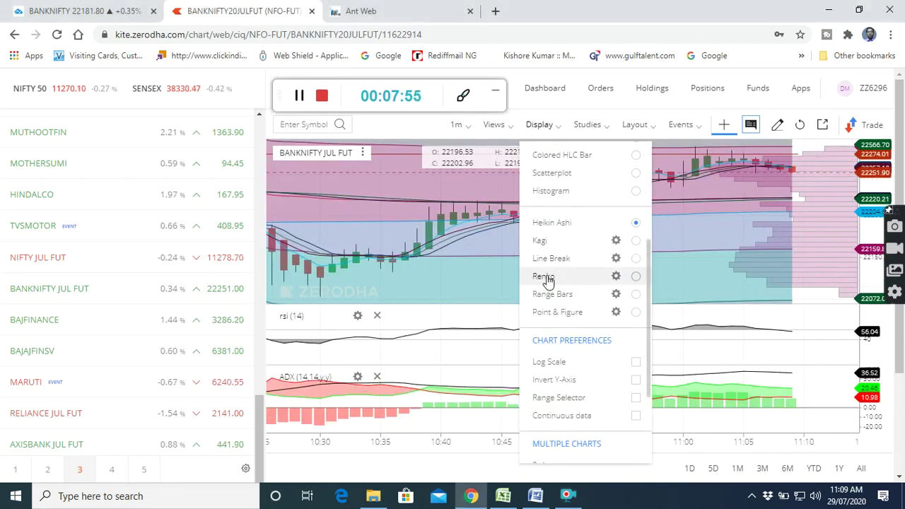
left_click(546, 278)
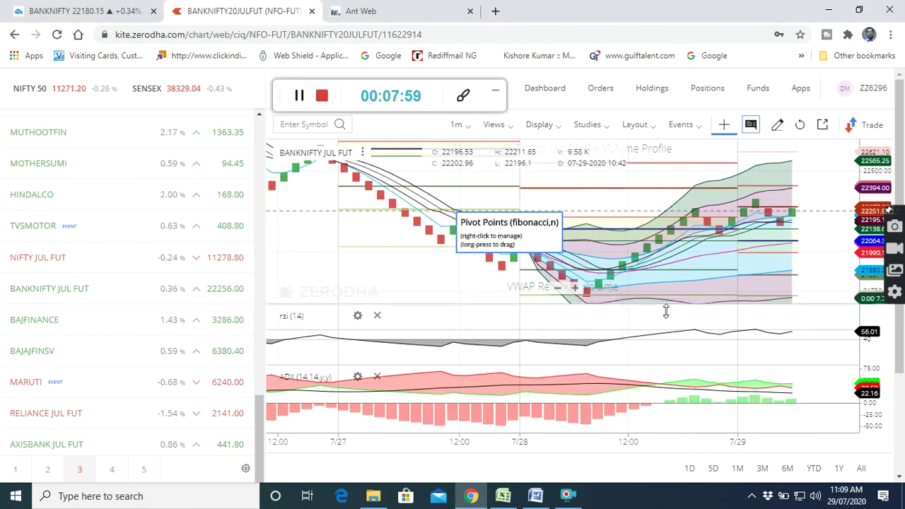
mouse_move(732, 341)
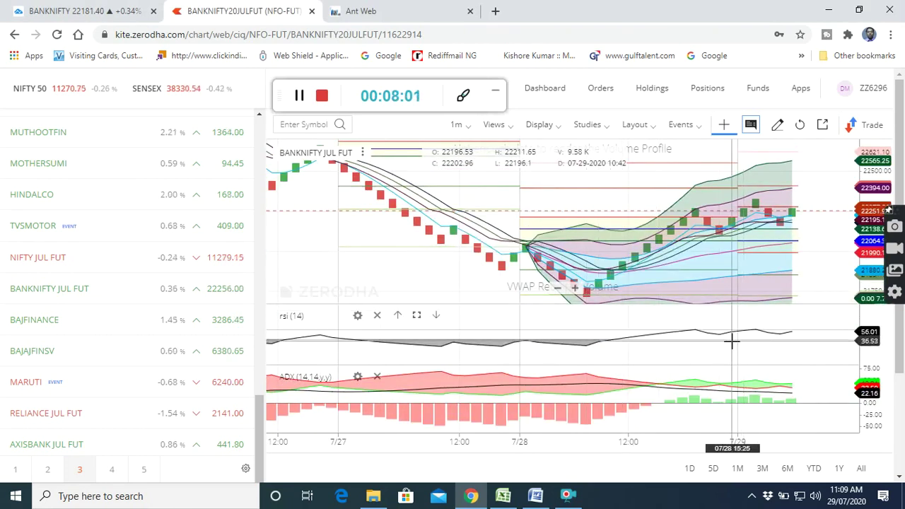
scroll(742, 340, "up", 2)
scroll(737, 341, "up", 1)
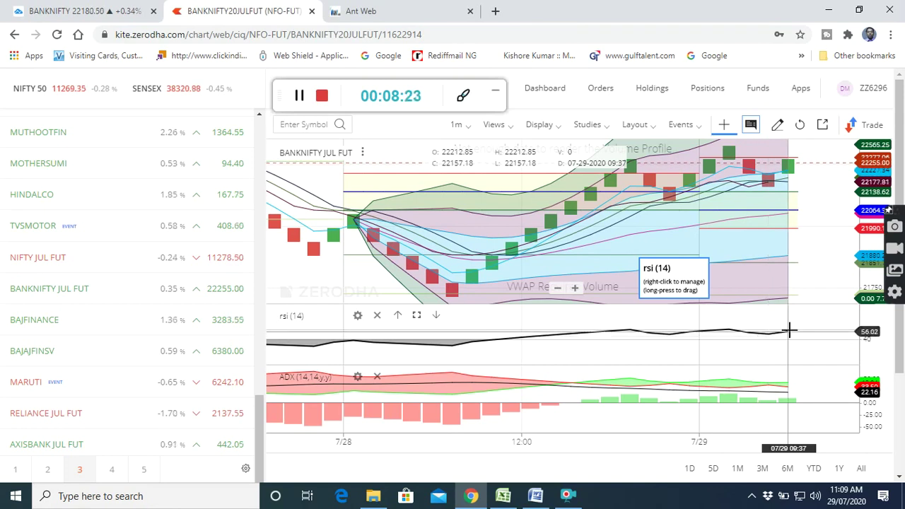
Change the chart type from Renko to Range Bars
left_click(556, 136)
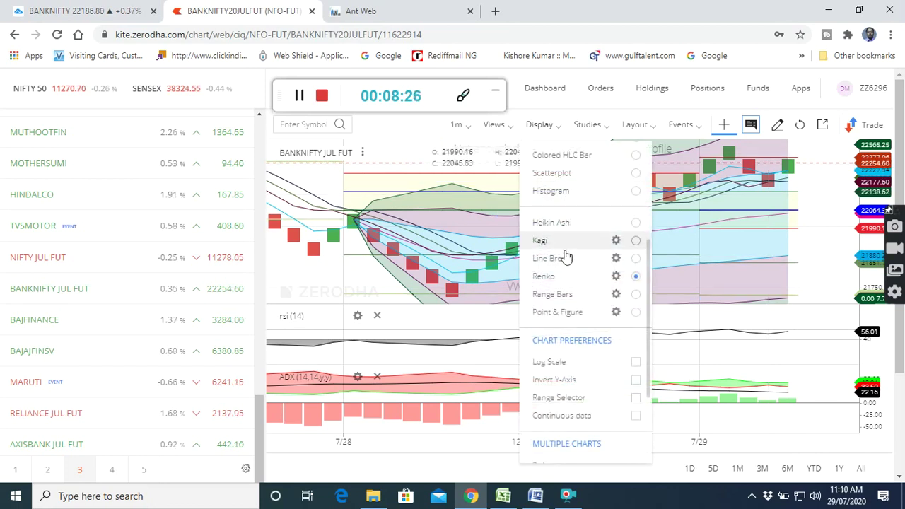
left_click(551, 295)
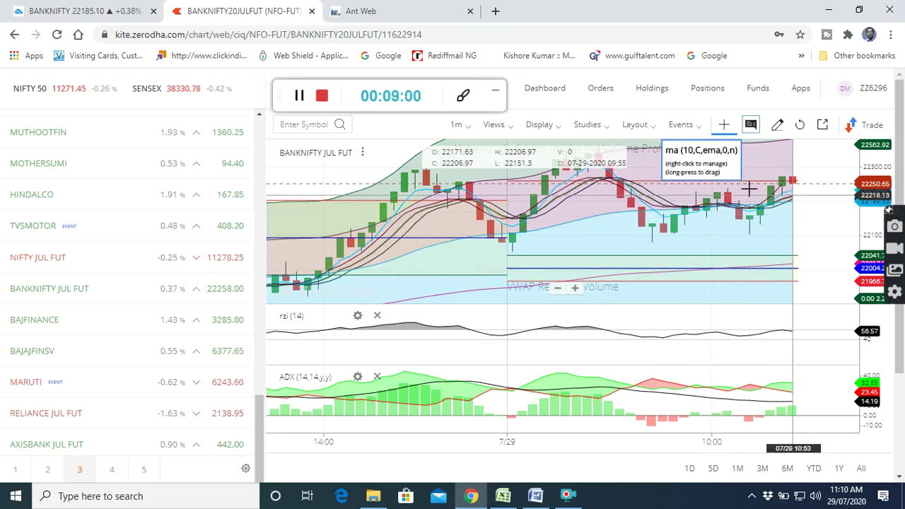
left_click(471, 128)
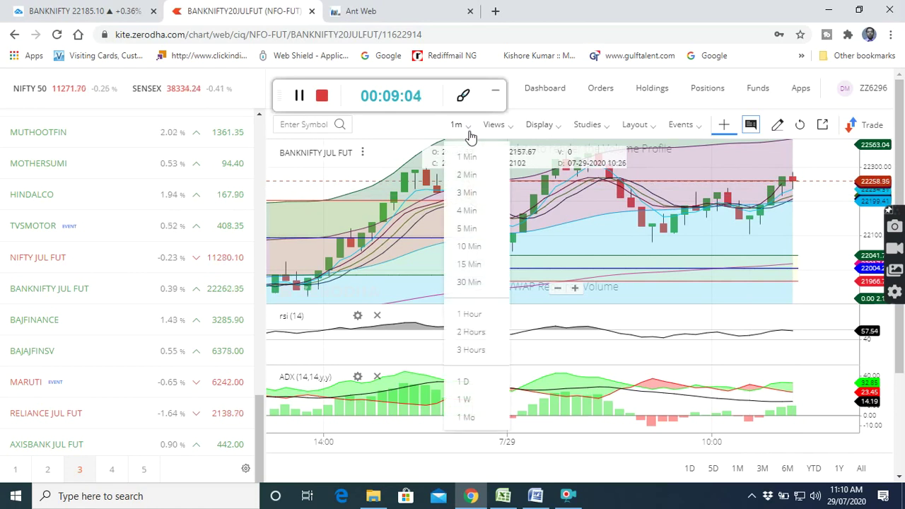
Show BANKNIFTY JUL FUT as 5-minute Heikin Ashi candles, then bring up the Fibonacci levels workbook
left_click(467, 229)
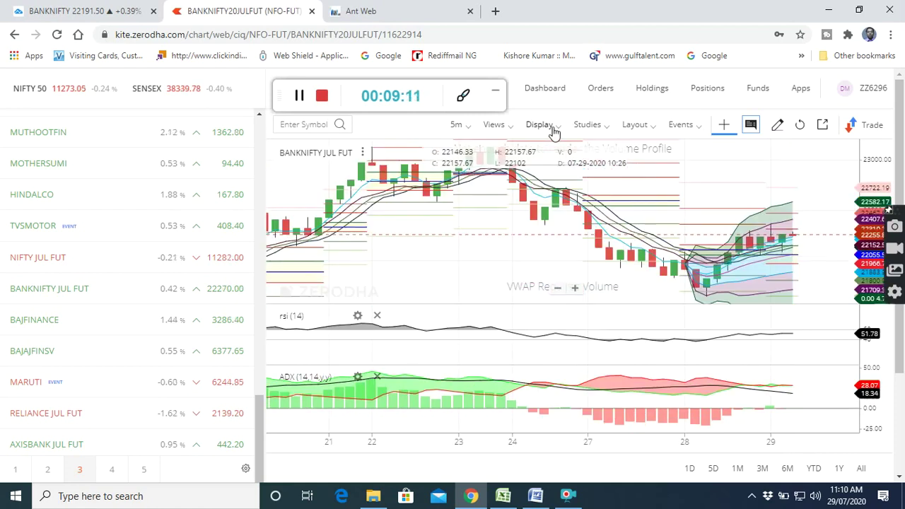
left_click(555, 133)
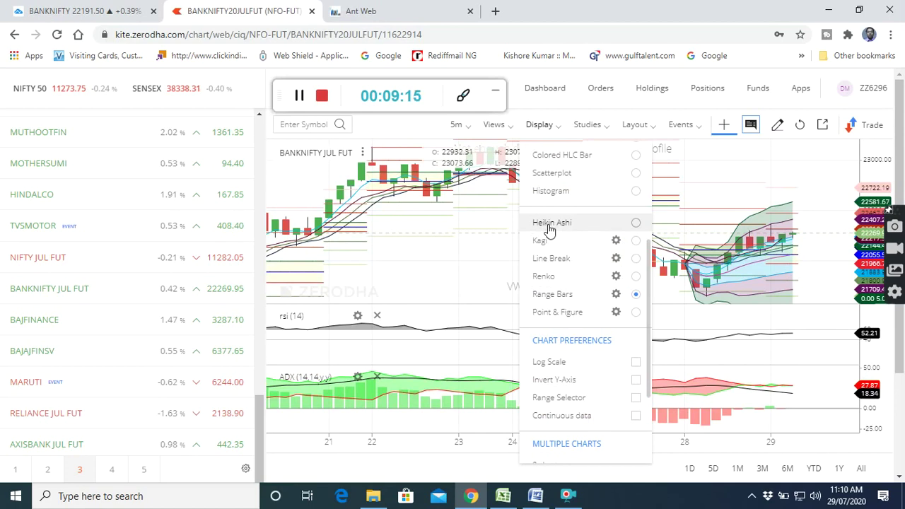
left_click(549, 225)
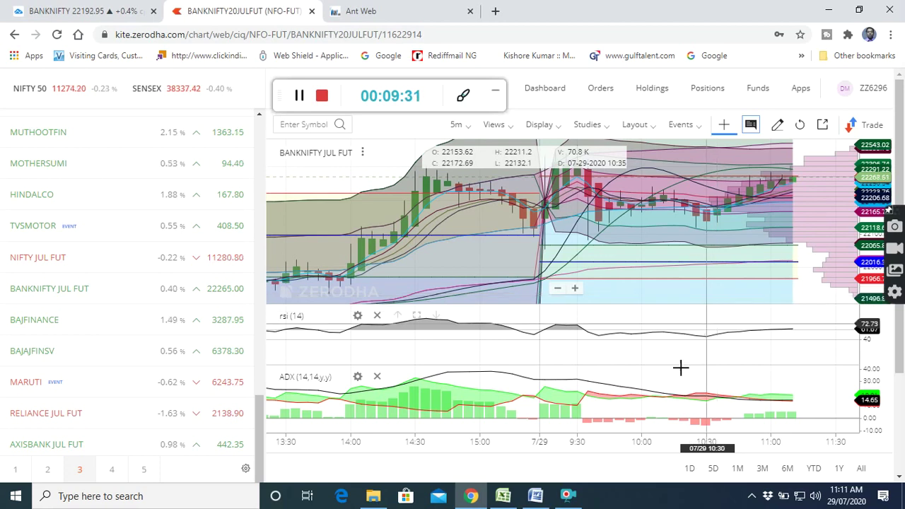
left_click(503, 497)
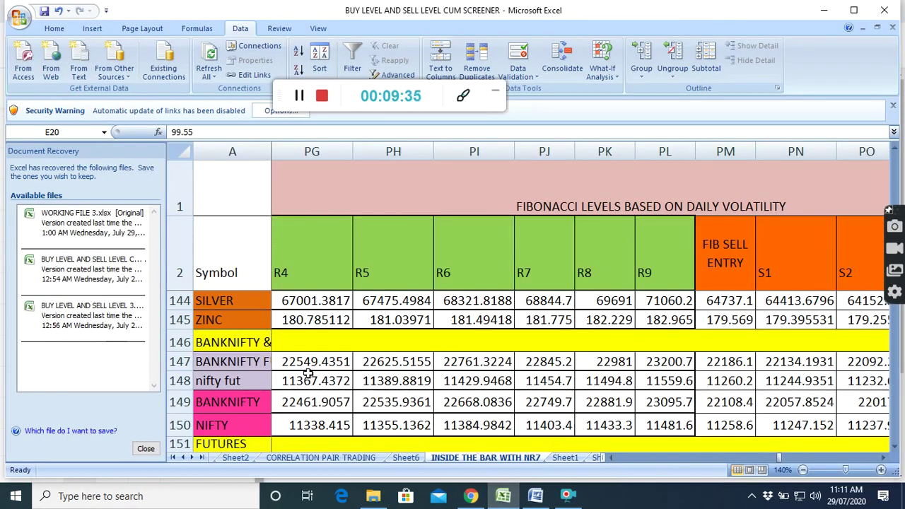
left_click(612, 459)
Scroll to BANKNIFTY's FIB BUY ENTRY at 22271.6 and R1 at 22,322.15, then return to the live chart
left_click(612, 458)
left_click(612, 458)
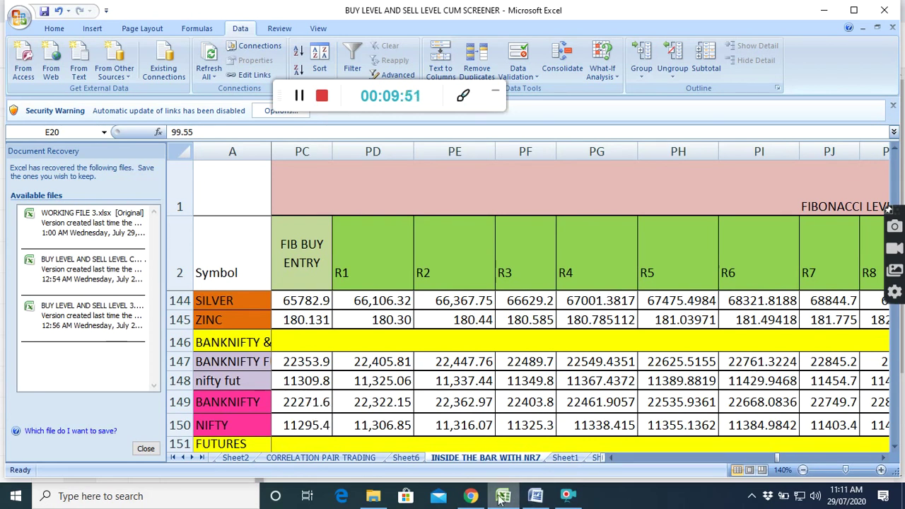
left_click(471, 498)
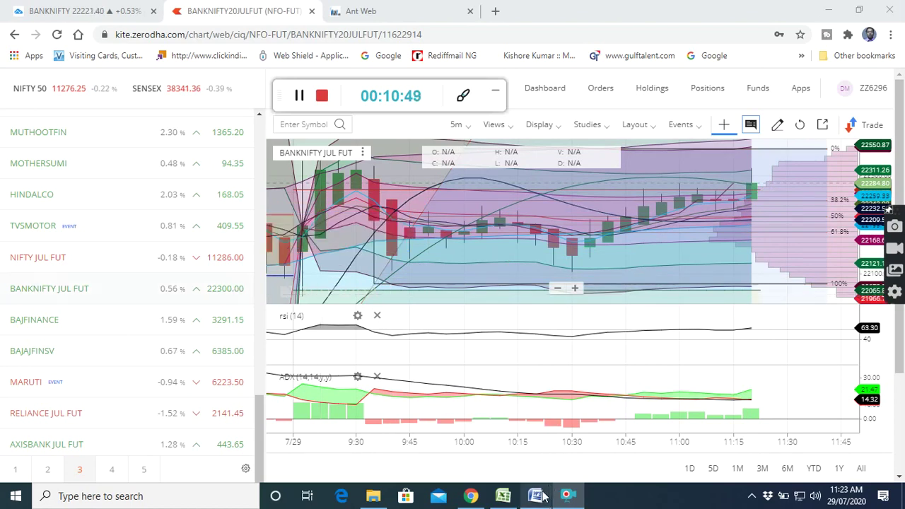
Reopen the workbook, scroll across the R1–R9 and FIB SELL ENTRY levels, then return to Kite
left_click(502, 496)
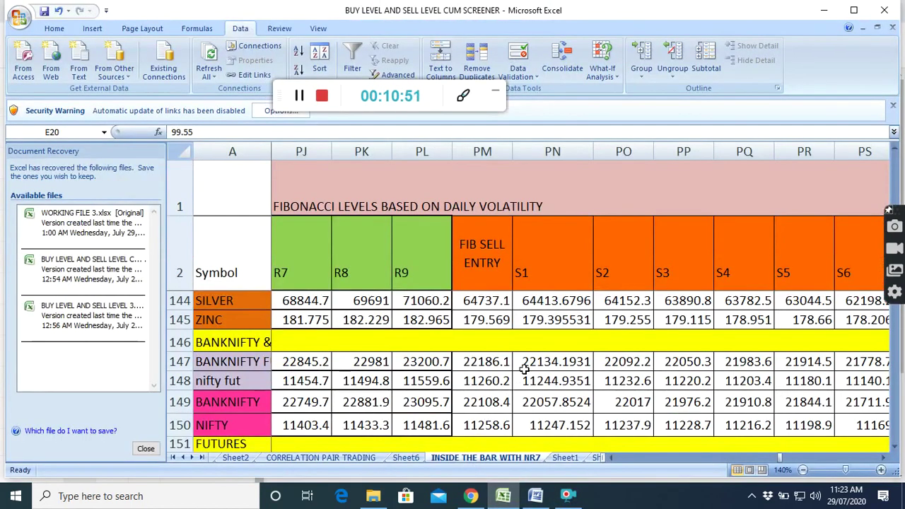
left_click(612, 458)
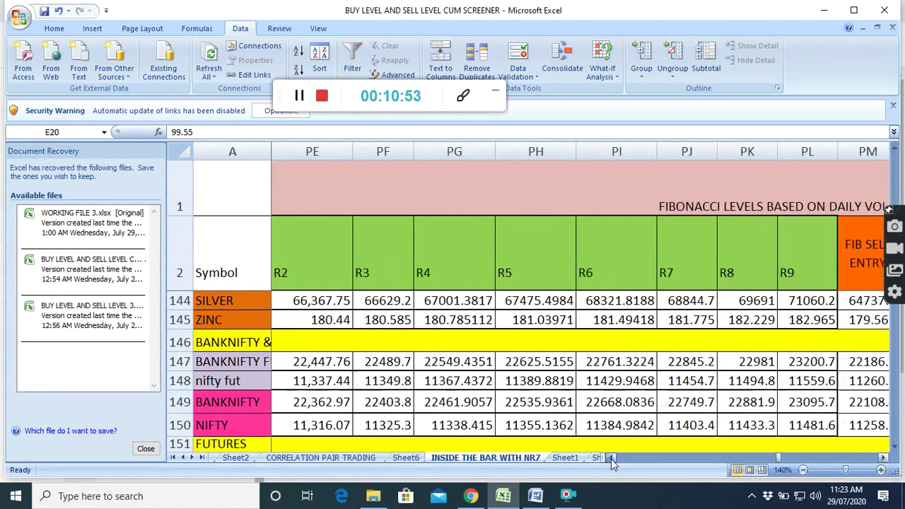
left_click(612, 459)
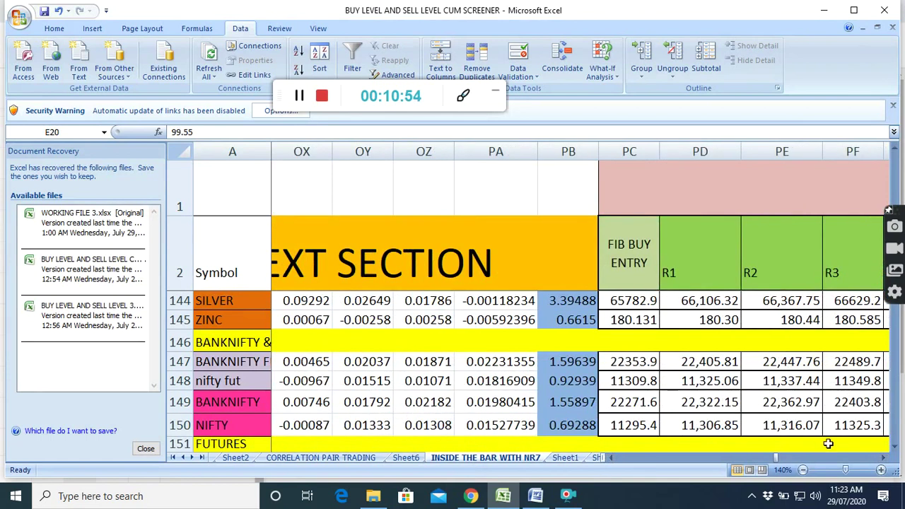
left_click(884, 458)
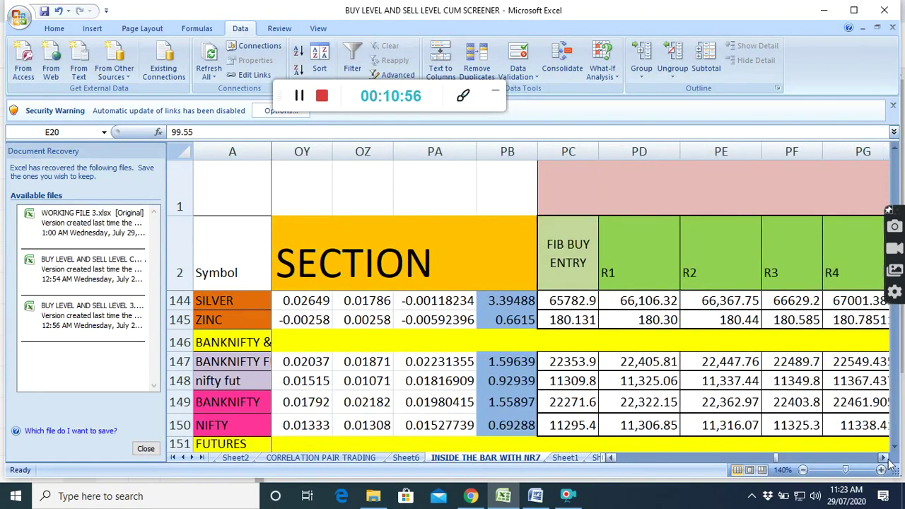
left_click(883, 459)
left_click(470, 496)
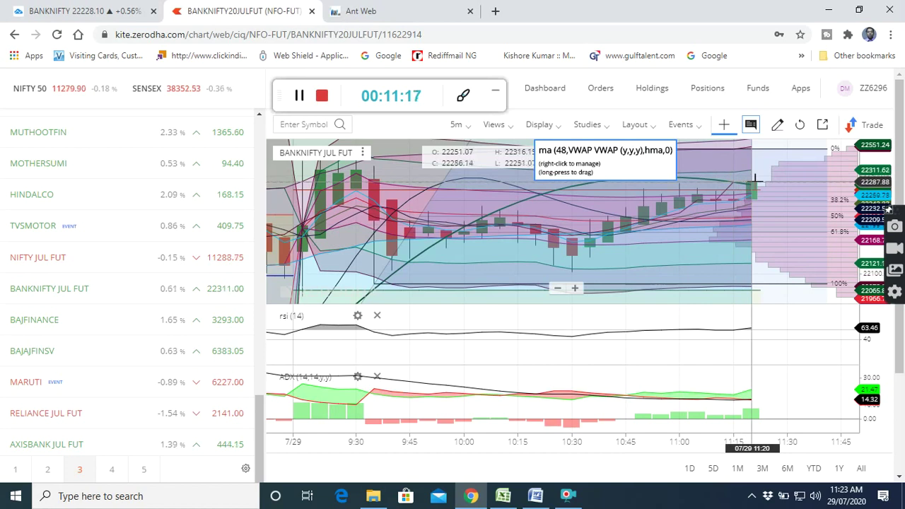
left_click(299, 96)
left_click(299, 96)
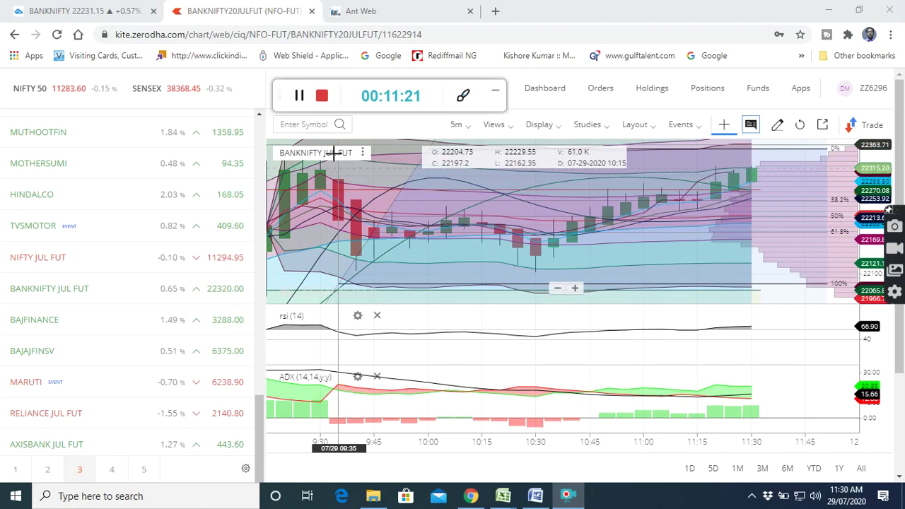
left_click(390, 13)
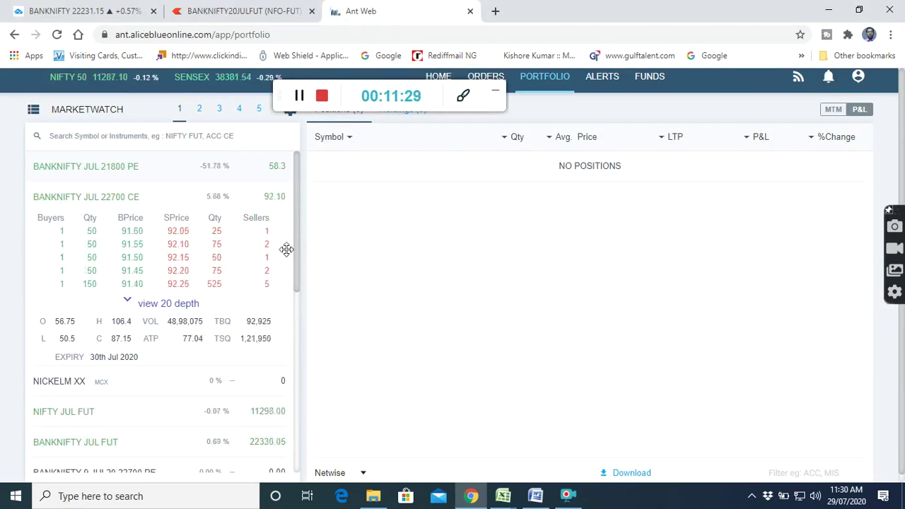
After checking the futures chart, buy 25 BANKNIFTY JUL 22700 CE as an MIS limit order at 92.6
left_click(241, 13)
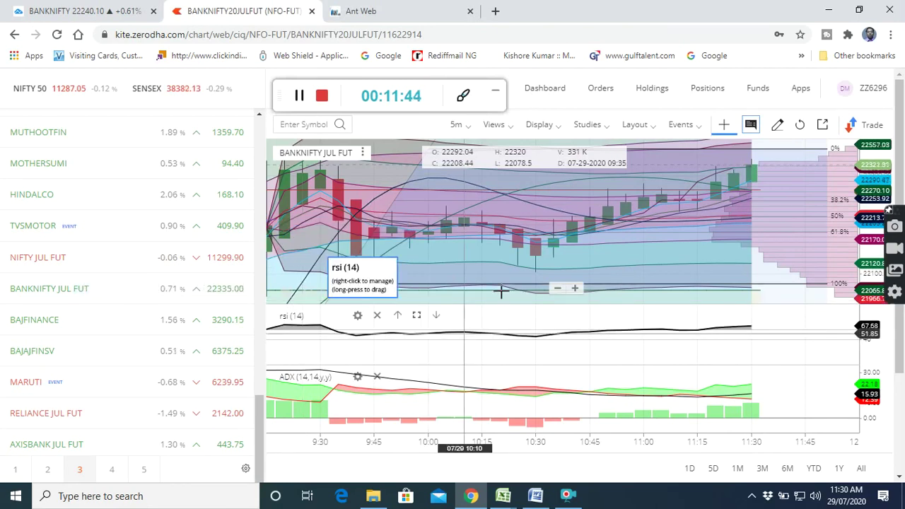
left_click(385, 12)
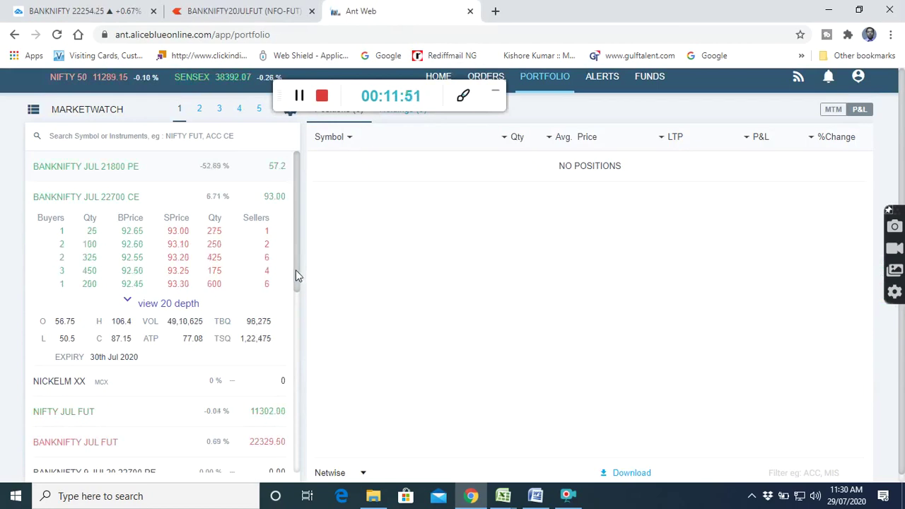
mouse_move(126, 202)
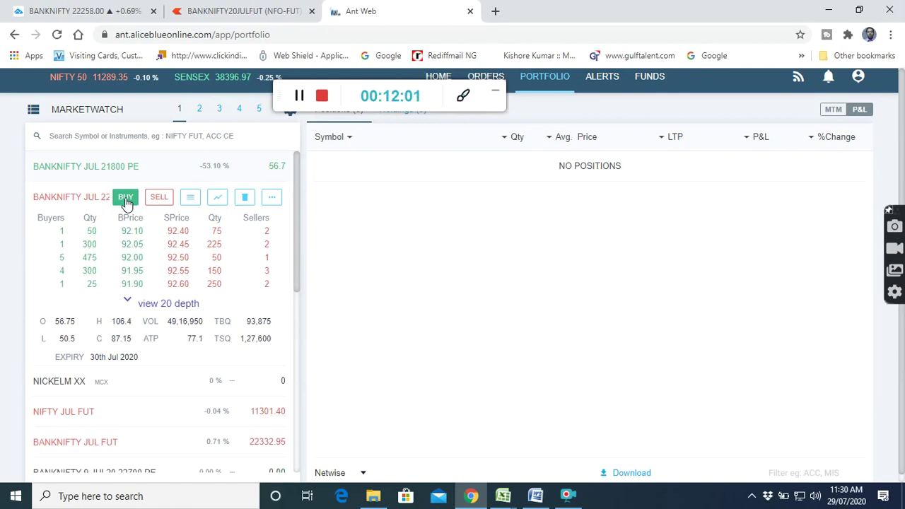
left_click(126, 199)
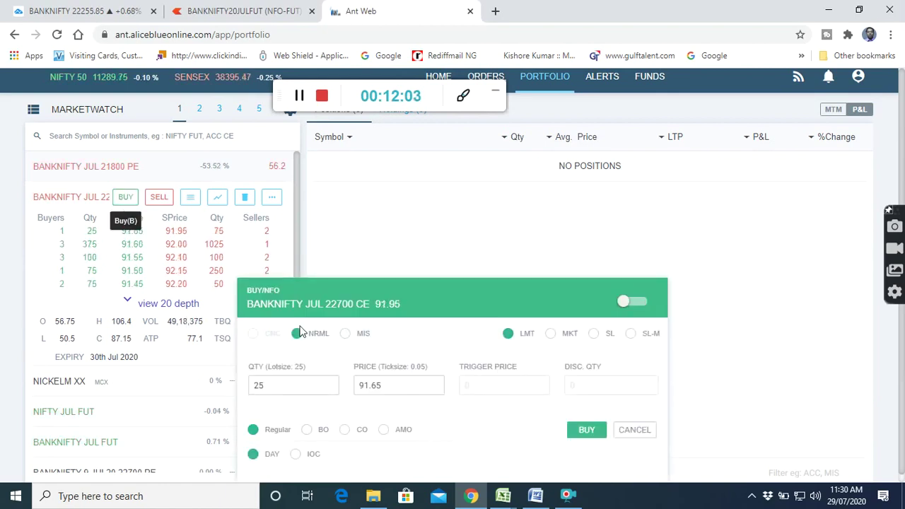
type("92.6")
left_click(345, 335)
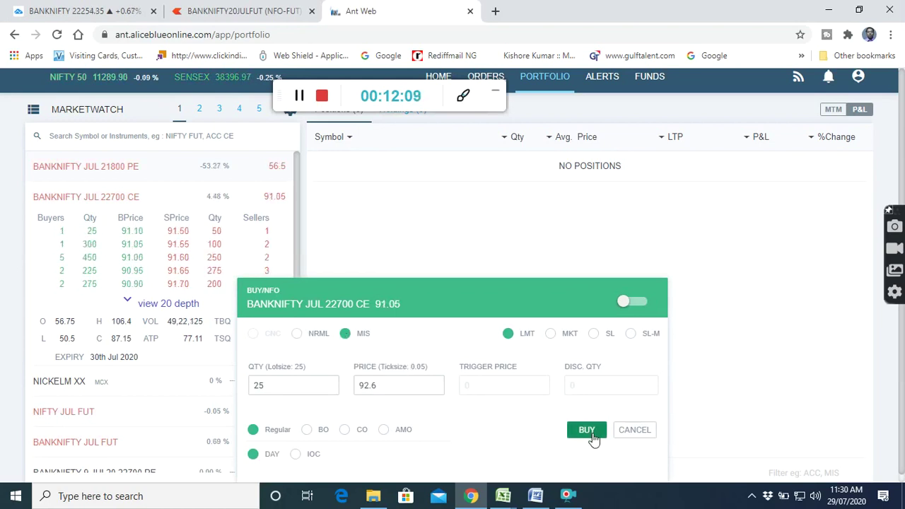
left_click(587, 431)
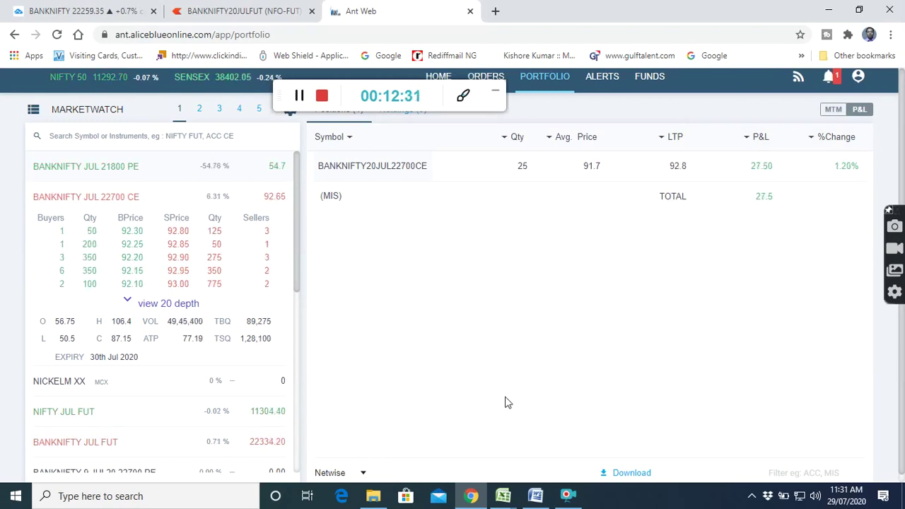
Return to the BANKNIFTY JUL FUT 5-minute chart with its 275.52-point Fibonacci retracement
left_click(262, 18)
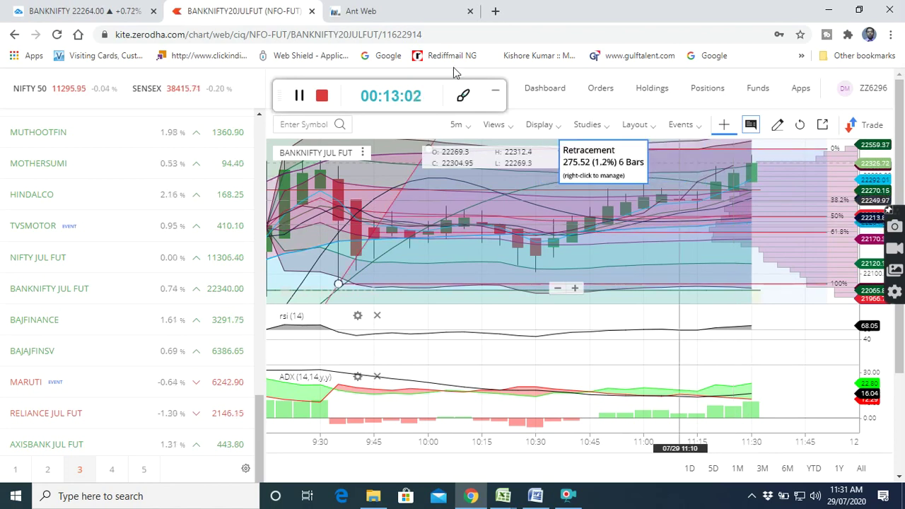
Check the 22700 CE position's 102.50 profit in Ant Web, then bring the Excel screener forward
left_click(422, 21)
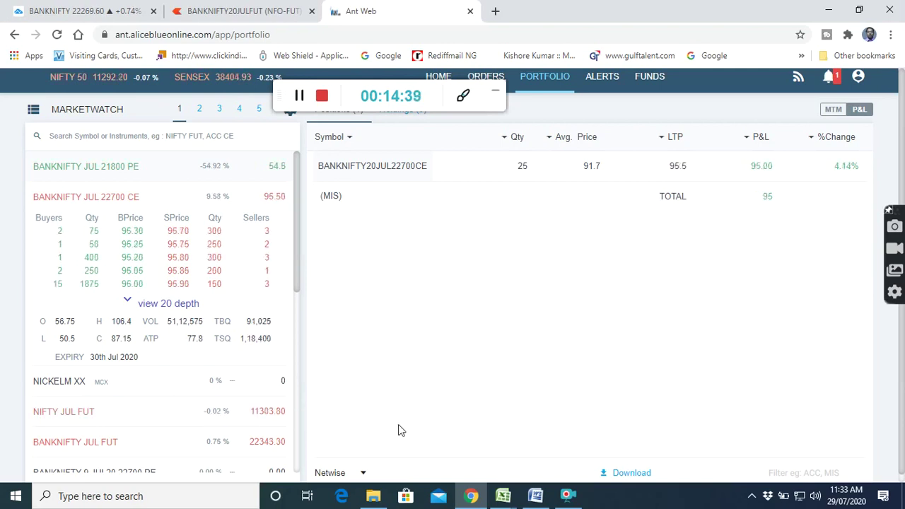
mouse_move(503, 497)
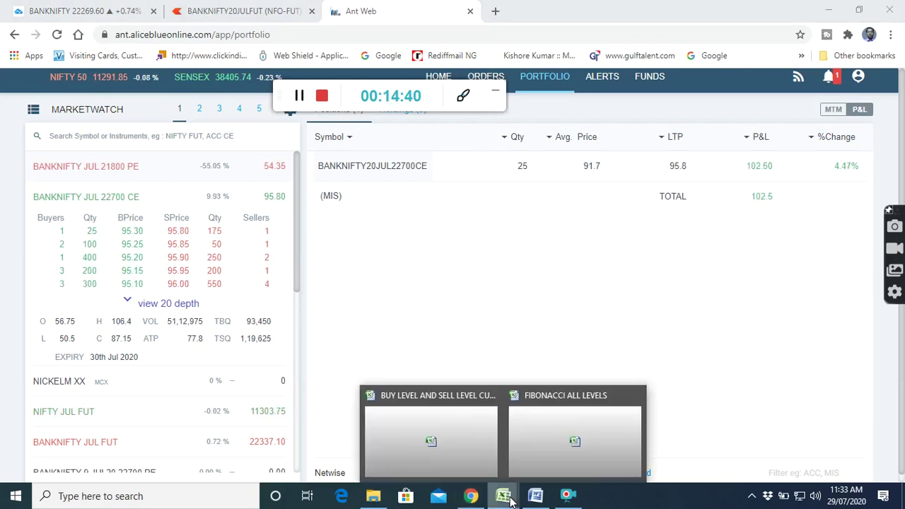
left_click(427, 439)
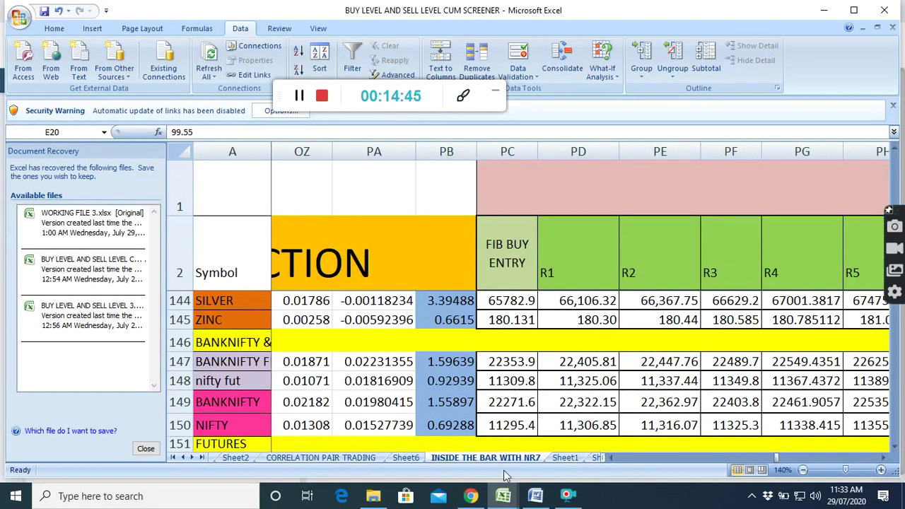
Return to the Ant Web portfolio showing the 22700 CE position (25 at 91.7) up 168.75
left_click(471, 496)
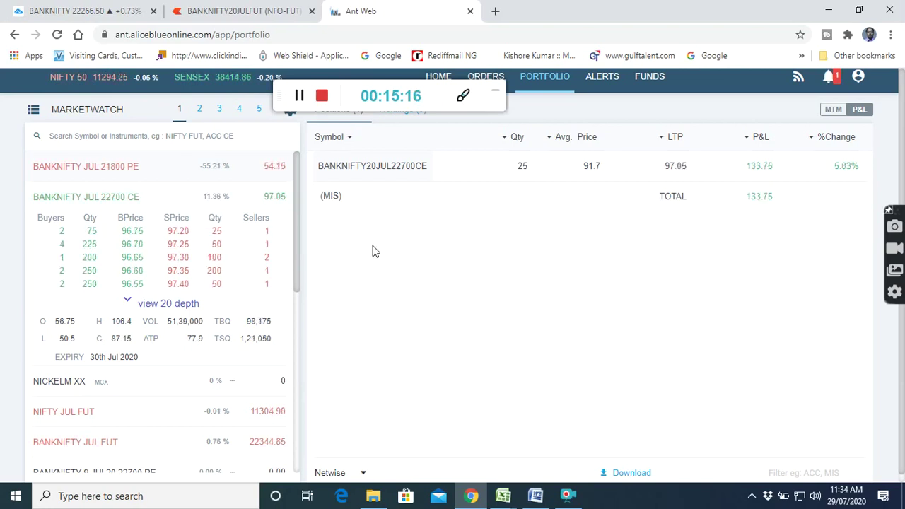
left_click(300, 96)
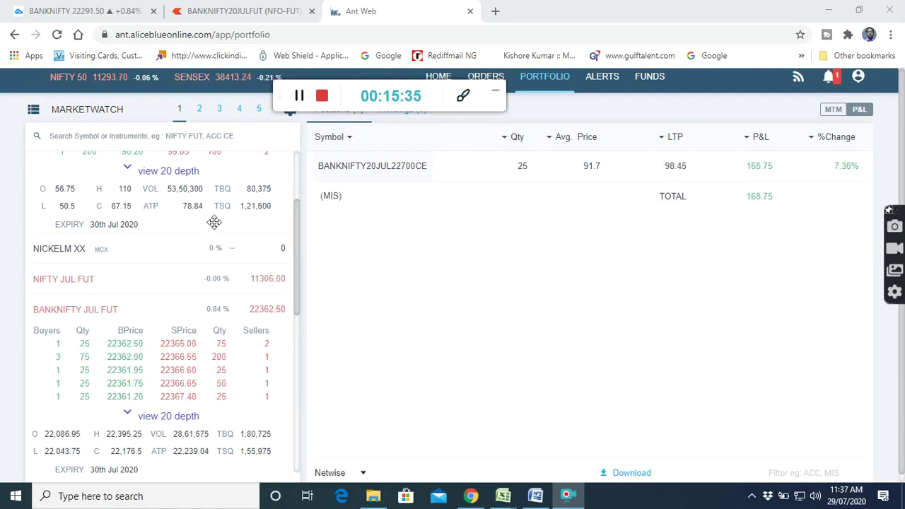
Review the 22700 CE position's 170.00 profit, then bring up the BUY LEVEL AND SELL LEVEL CUM SCREENER workbook
scroll(212, 222, "up", 2)
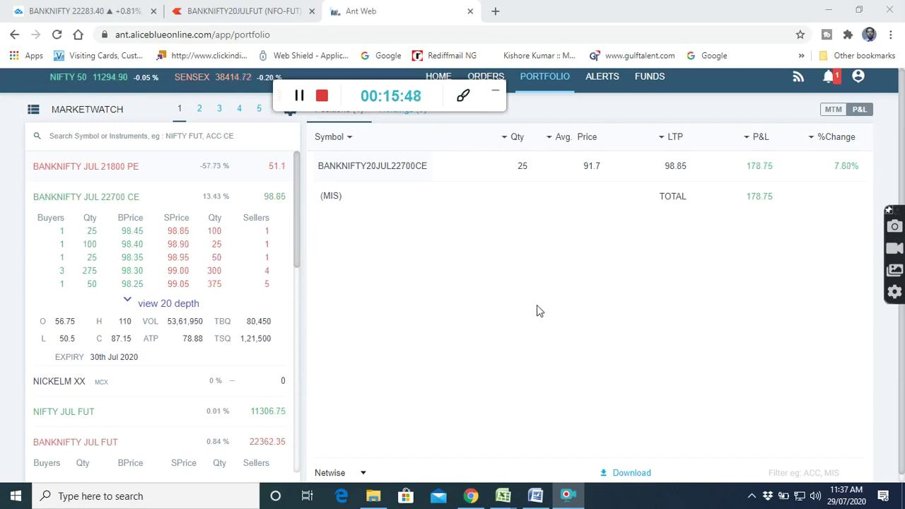
mouse_move(503, 496)
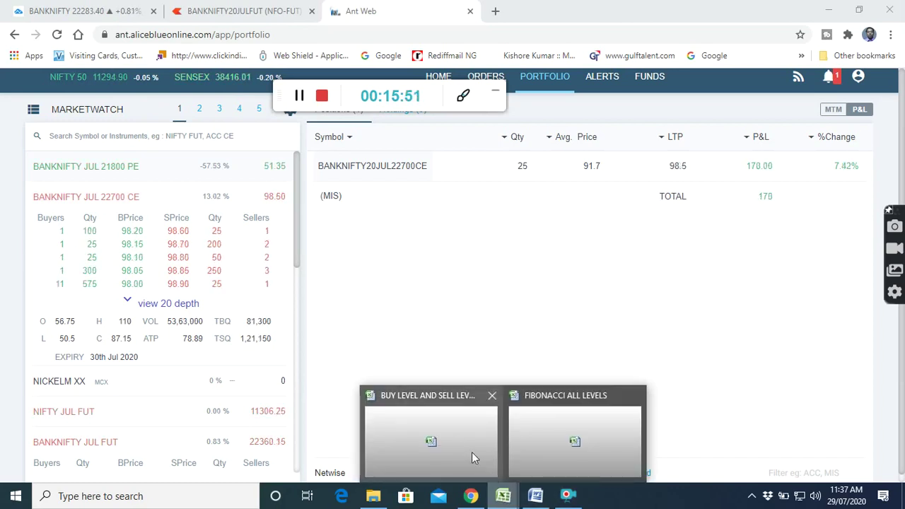
left_click(472, 457)
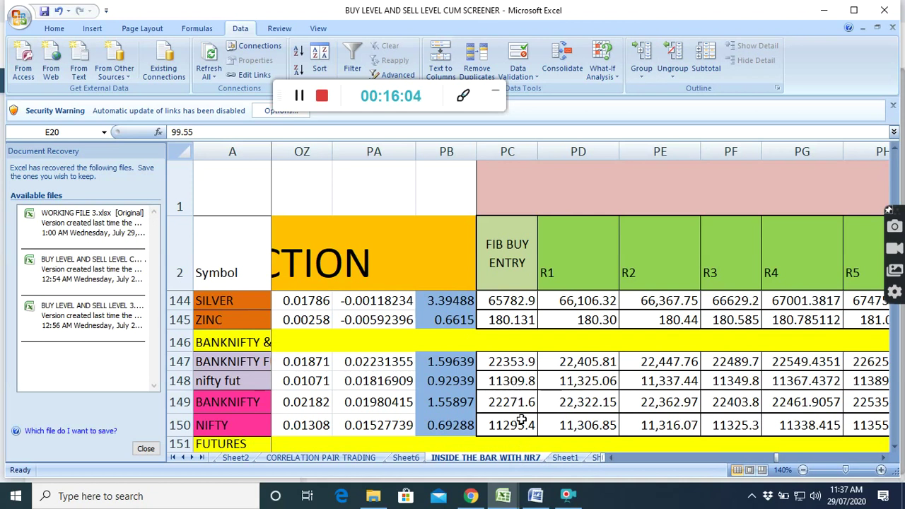
Glance at the LIVE DEMO TAGS Word document, then return to Ant Web and show NIFTY JUL FUT market depth
left_click(537, 498)
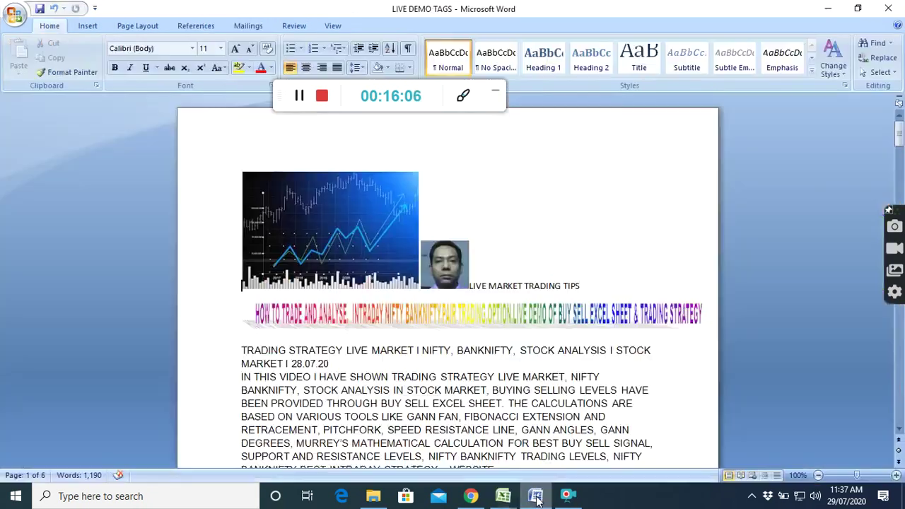
left_click(470, 496)
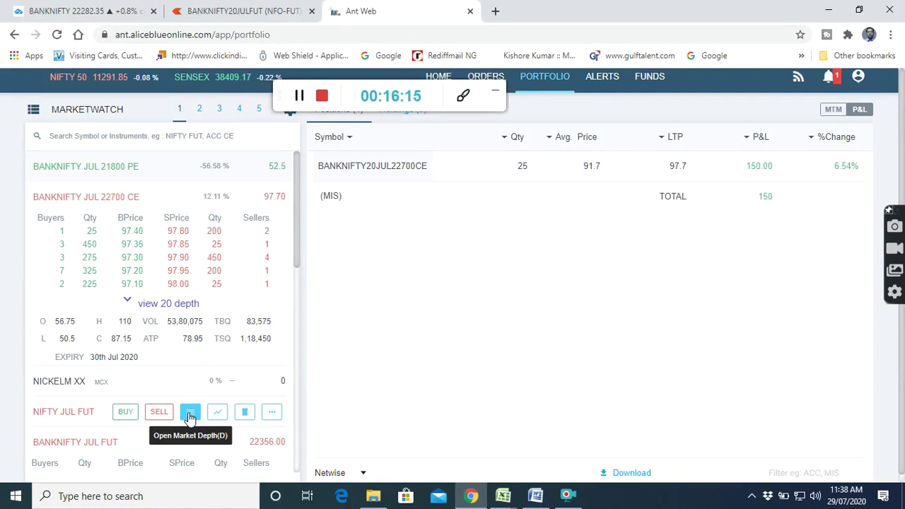
left_click(190, 413)
Expand NIFTY JUL FUT market depth, check the BANKNIFTY20JULFUT chart, then bring forward the FIBONACCI ALL LEVELS workbook
scroll(188, 392, "down", 2)
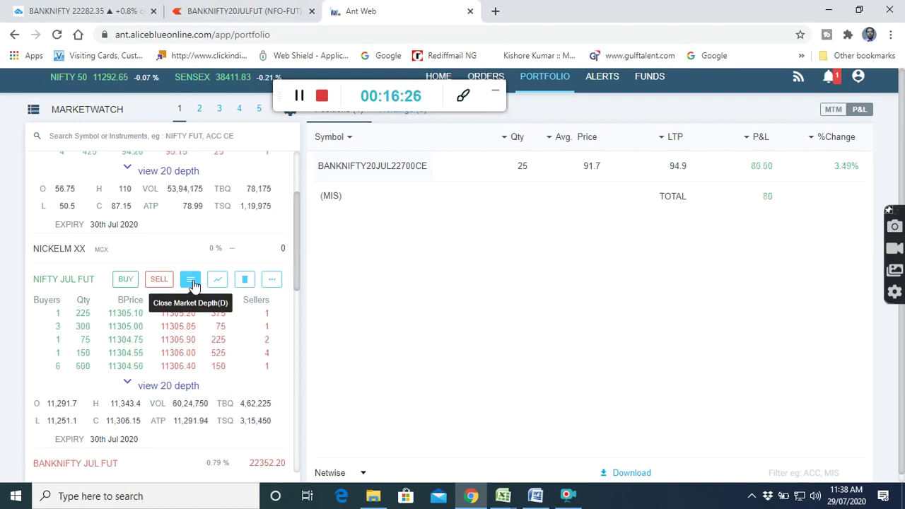
left_click(251, 13)
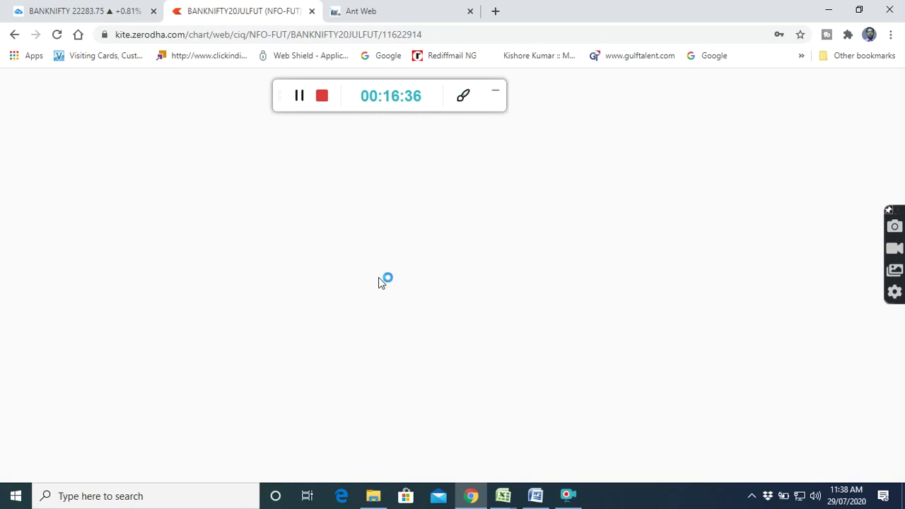
mouse_move(503, 496)
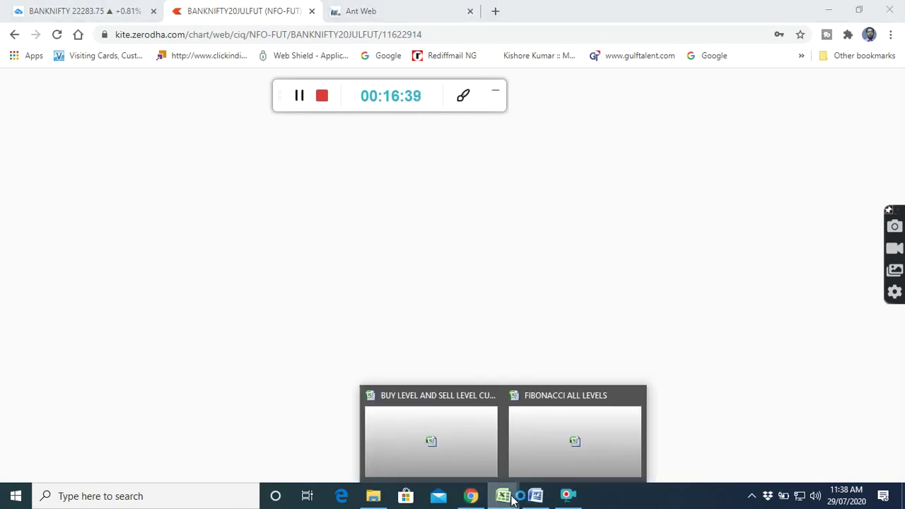
left_click(591, 446)
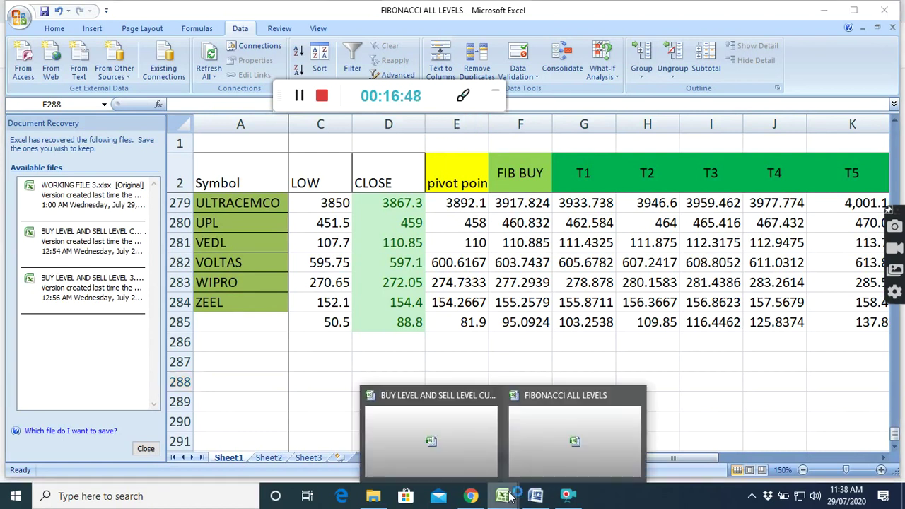
Switch to the screener workbook, return to the Kite chart, then view the Ant Web portfolio showing 228.75 profit
left_click(433, 432)
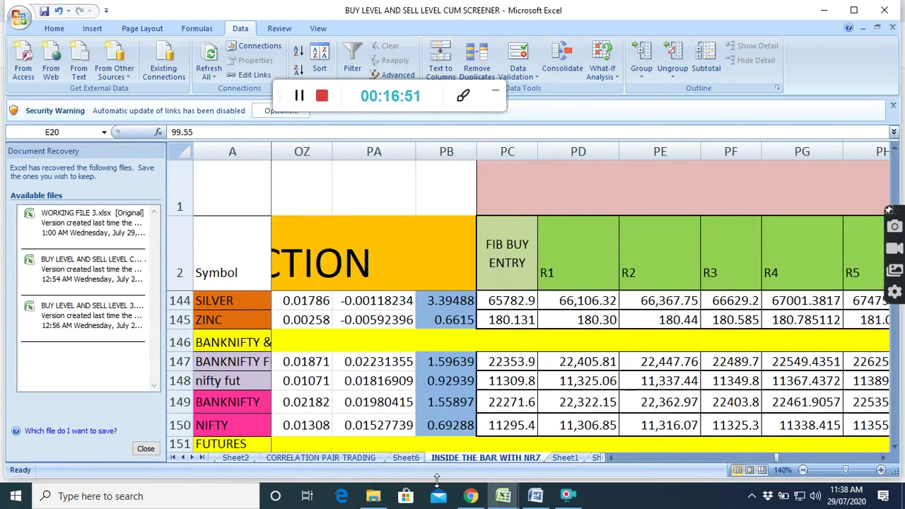
left_click(470, 496)
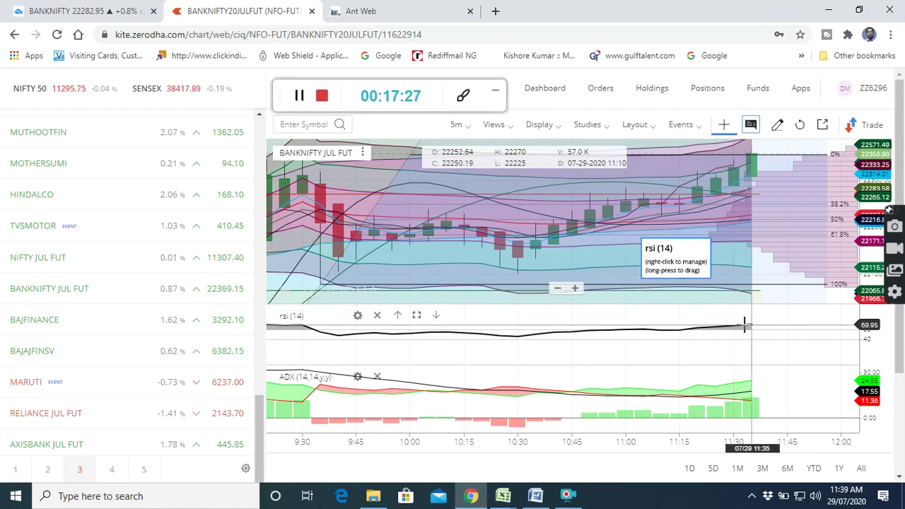
mouse_move(495, 329)
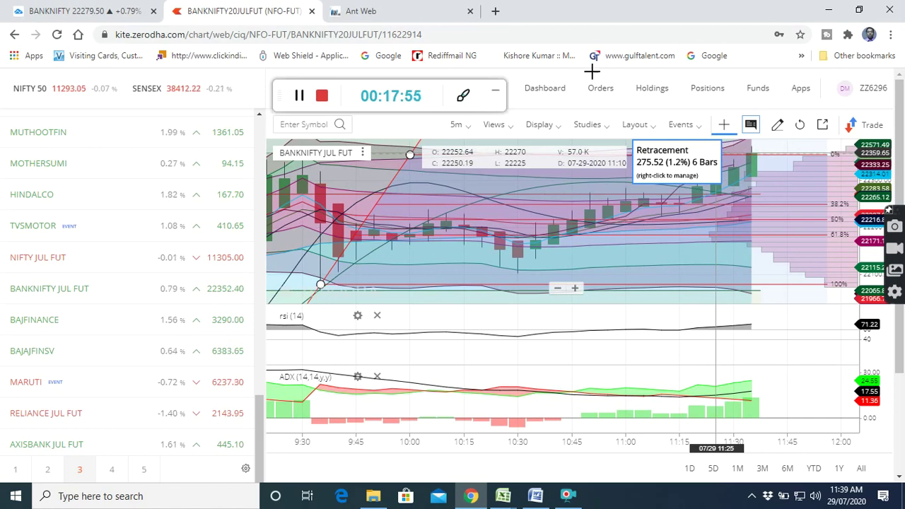
left_click(400, 20)
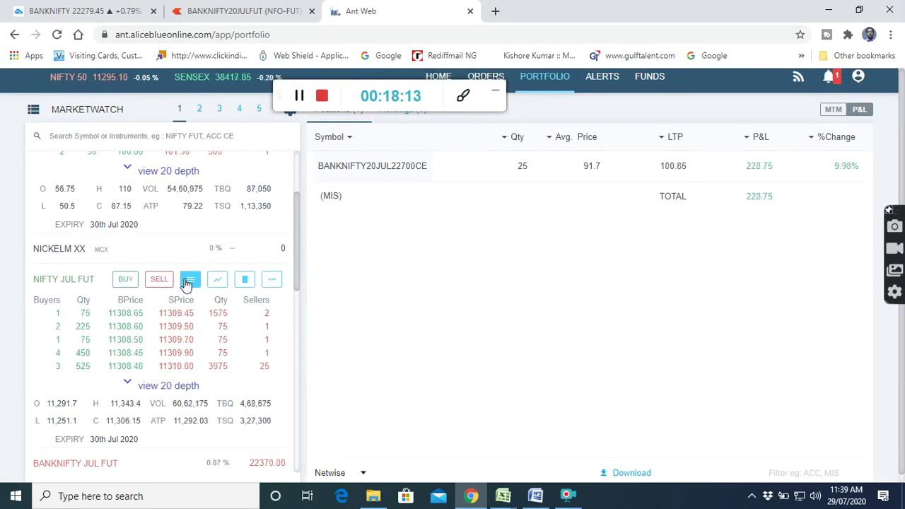
Hide the NIFTY JUL FUT market depth, view the BANKNIFTY20JULFUT chart, then return to the screener workbook
left_click(189, 283)
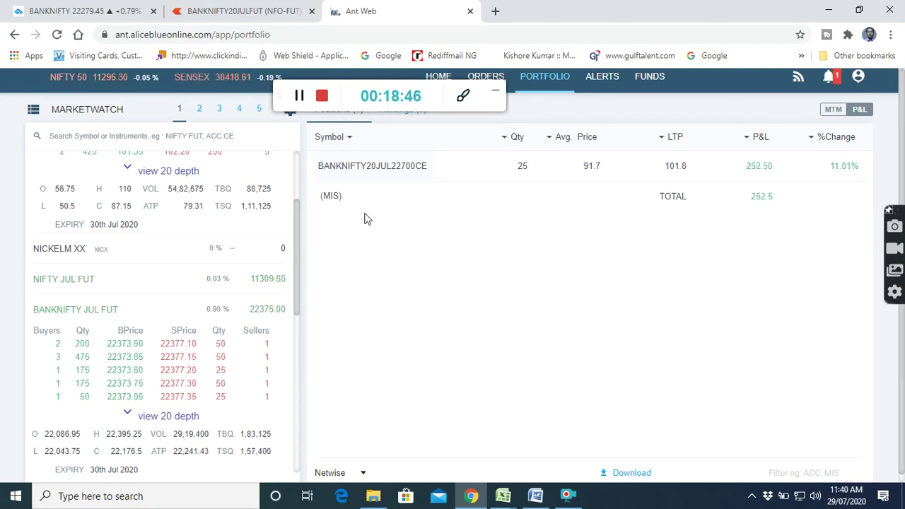
left_click(231, 13)
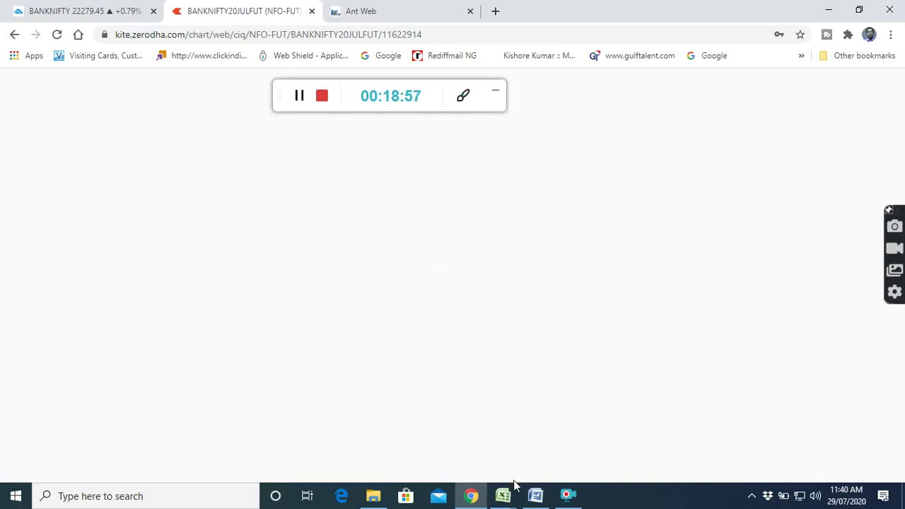
mouse_move(503, 495)
left_click(436, 454)
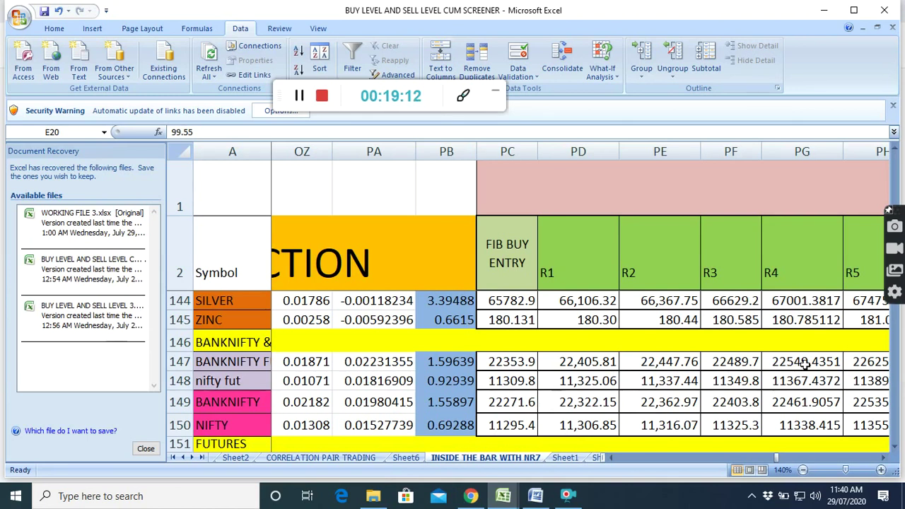
Bring the Zerodha Kite BANKNIFTY JUL FUT 5-minute chart back in front of Excel
left_click(471, 496)
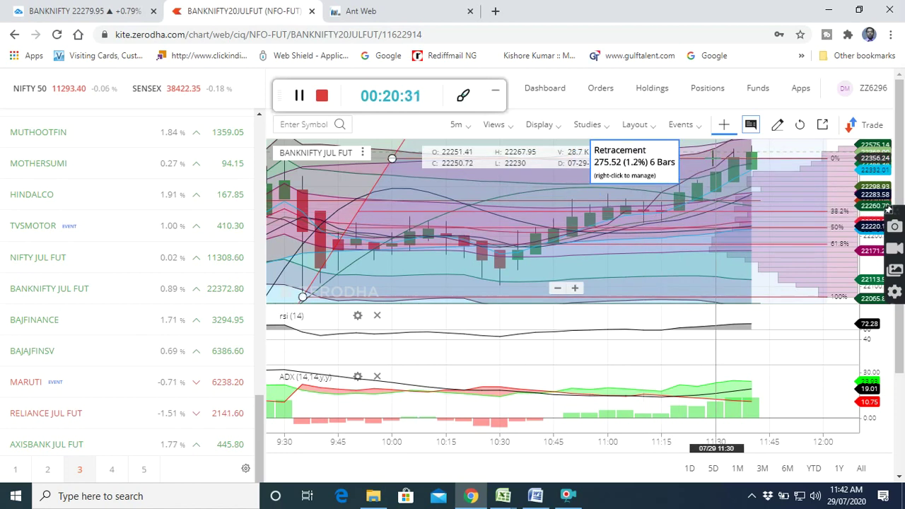
Check the BANKNIFTY20JUL22700CE position in the Ant Web portfolio, then return to the buy/sell level workbook
scroll(716, 150, "down", 1)
scroll(716, 150, "down", 1)
scroll(735, 145, "down", 1)
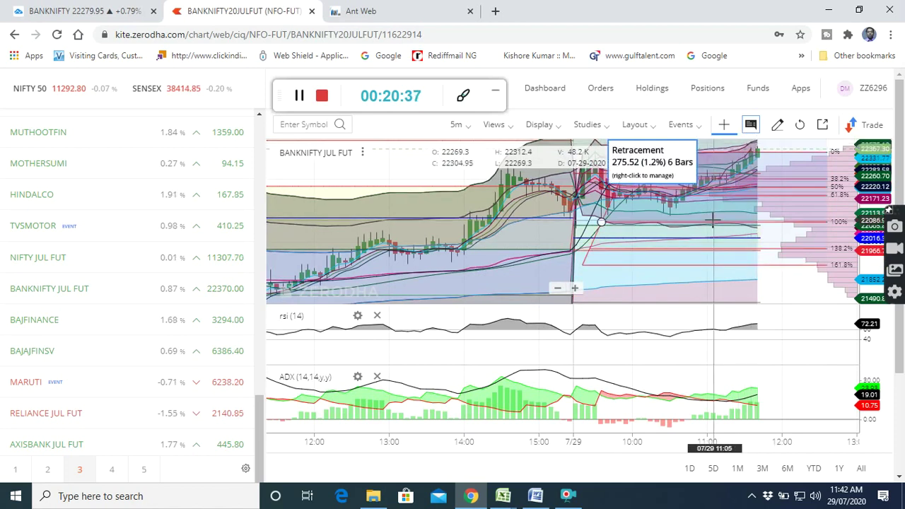
scroll(712, 221, "up", 1)
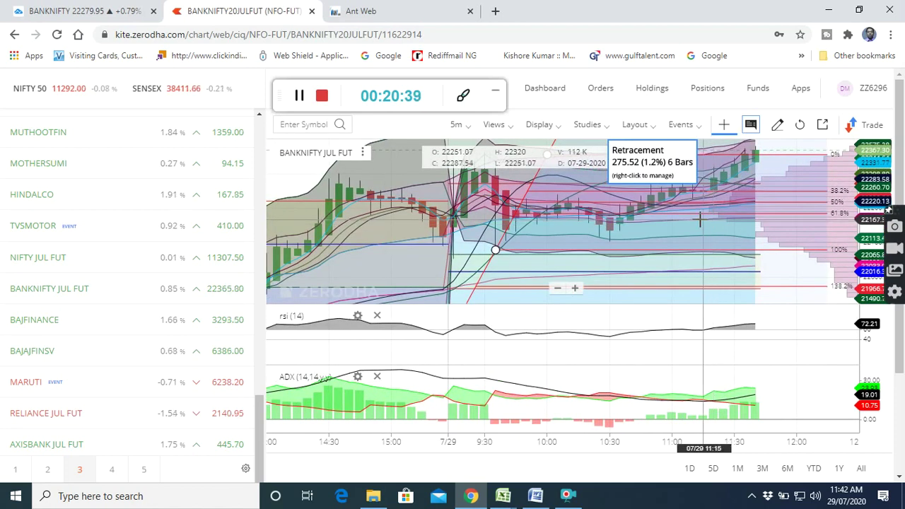
left_click(399, 11)
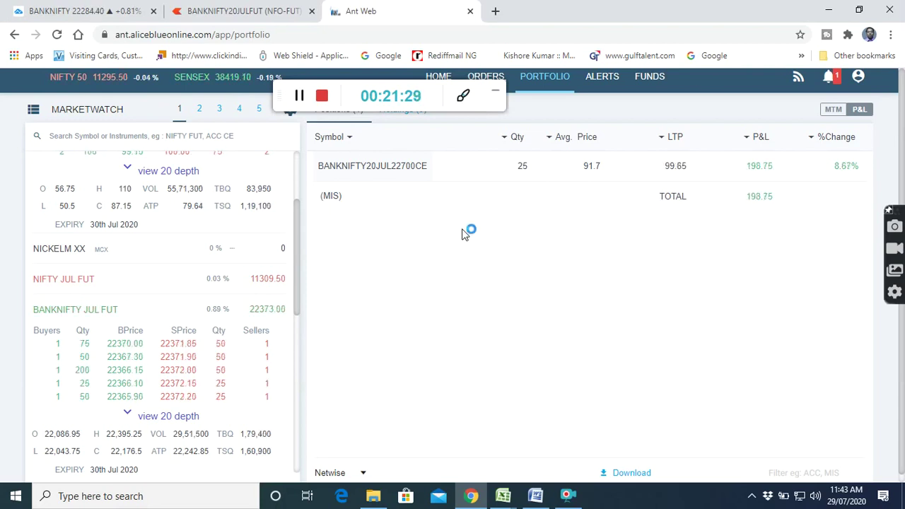
mouse_move(503, 497)
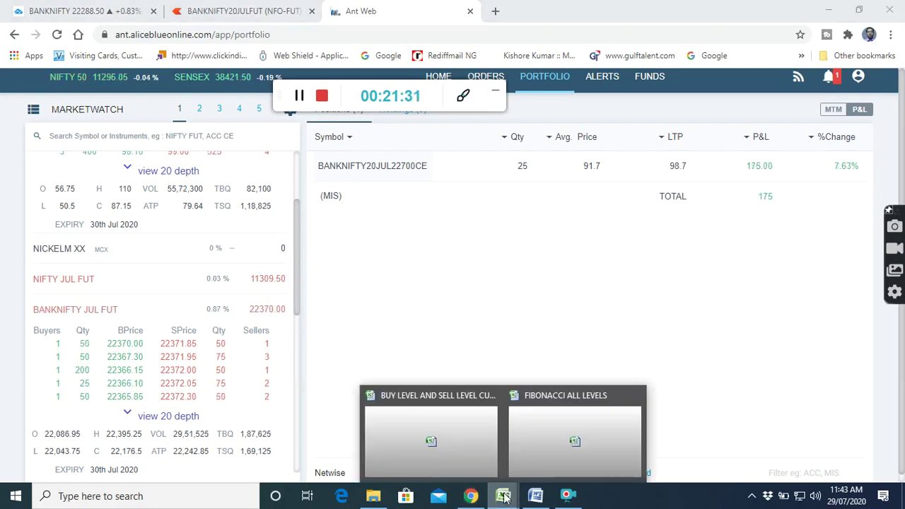
left_click(459, 452)
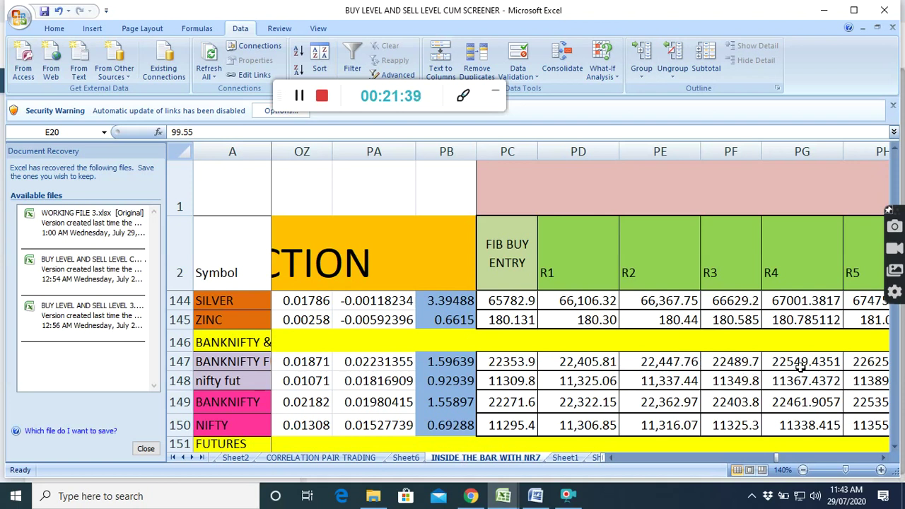
left_click(472, 498)
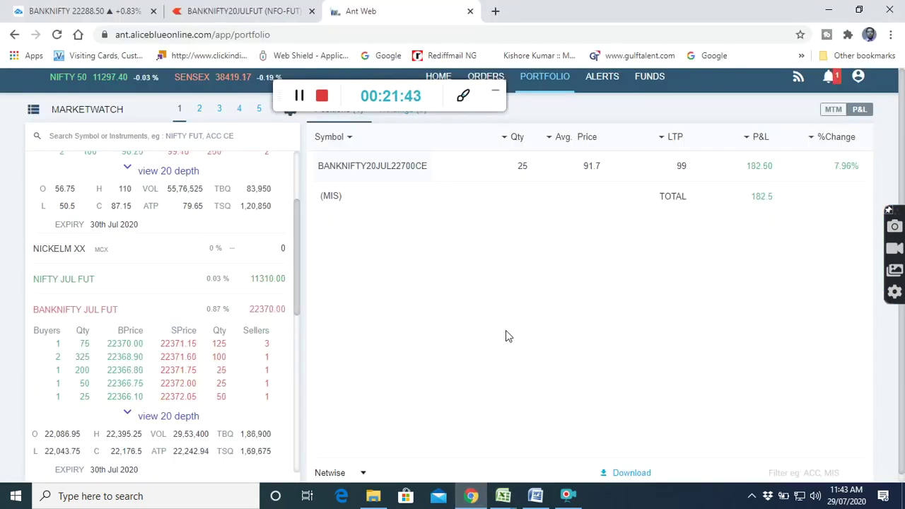
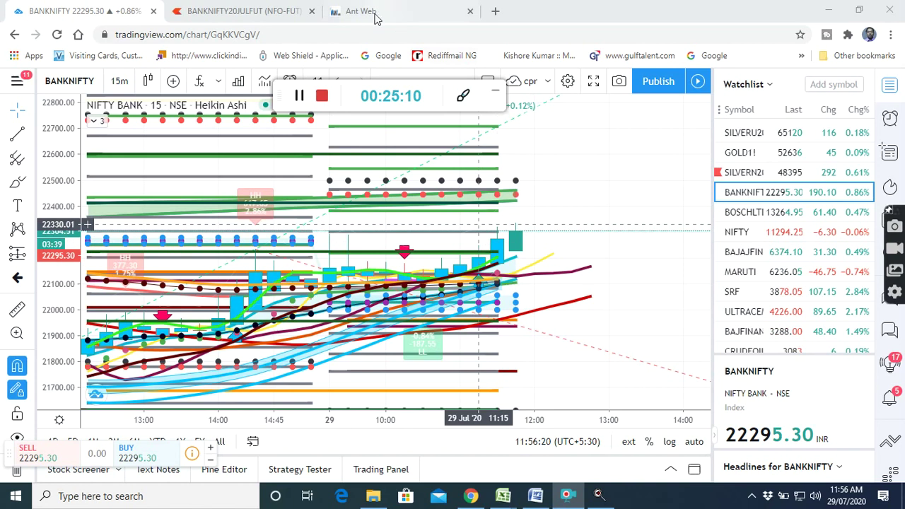
View the Kite BANKNIFTY July futures chart, then go back to the TradingView NIFTY BANK chart
left_click(292, 14)
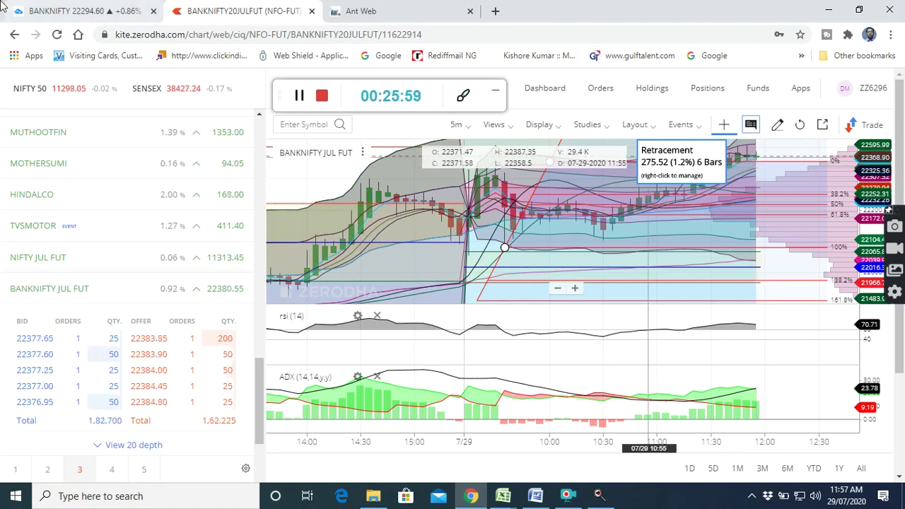
left_click(90, 13)
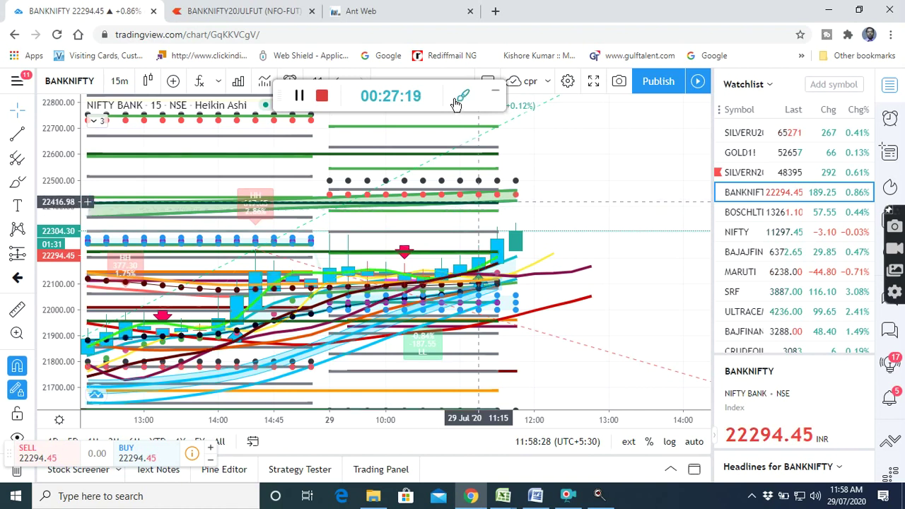
Switch to the Kite BANKNIFTY July futures 5-minute chart with its Fibonacci retracement
left_click(286, 15)
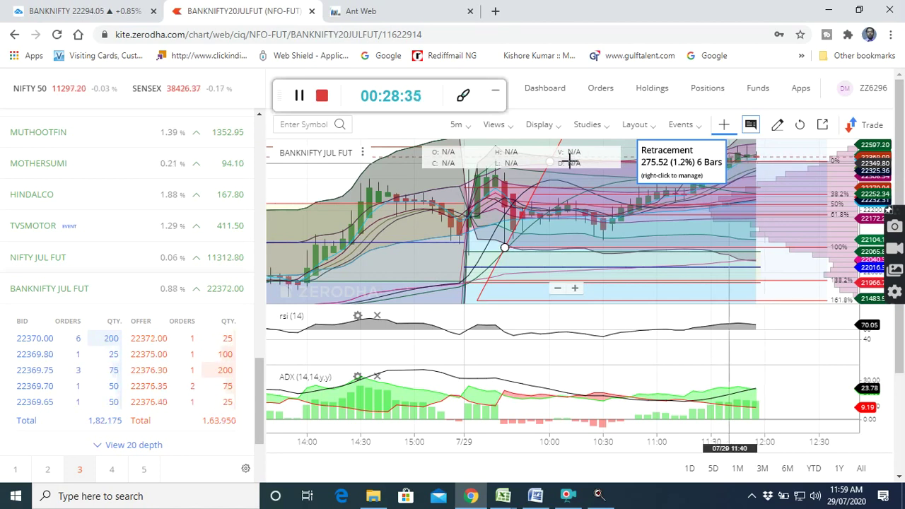
Return to the TradingView NIFTY BANK 15-minute Heikin Ashi chart
left_click(105, 12)
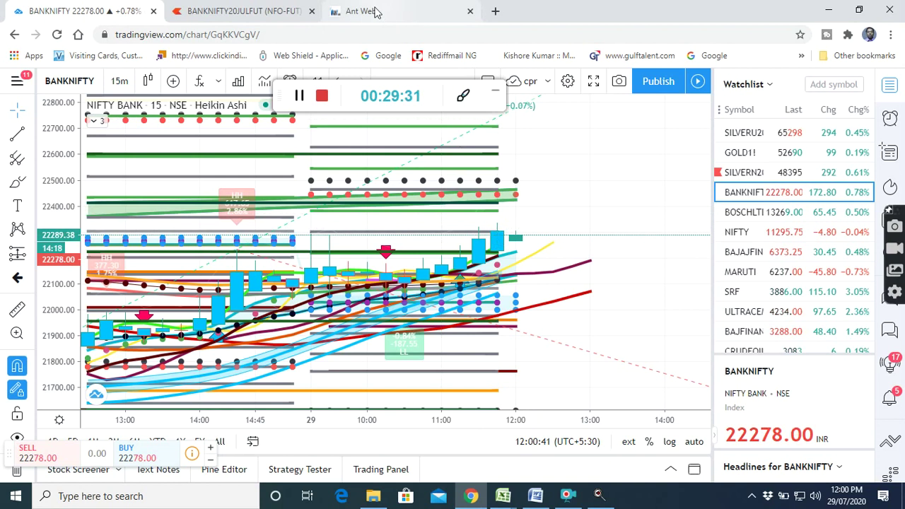
Bring the Kite BANKNIFTY July futures 5-minute chart back up
left_click(290, 12)
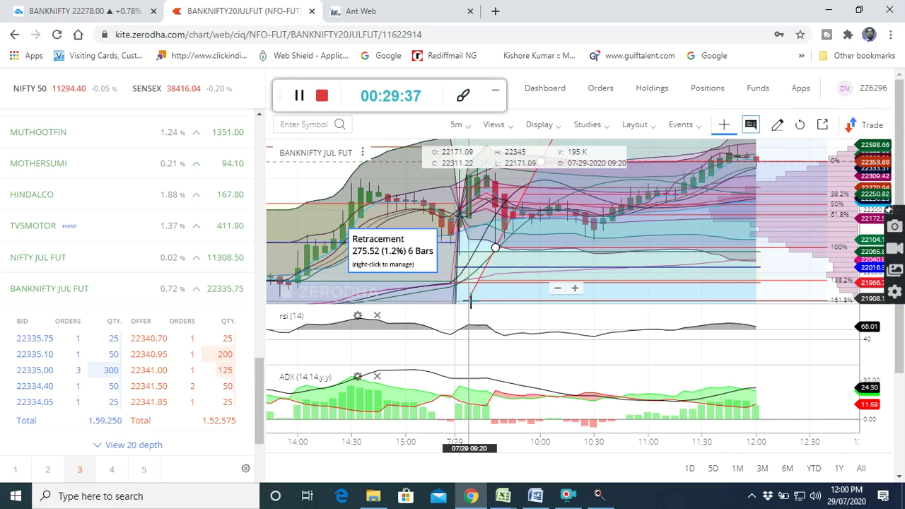
Open the Ant Web portfolio page listing the open BANKNIFTY option position
left_click(396, 11)
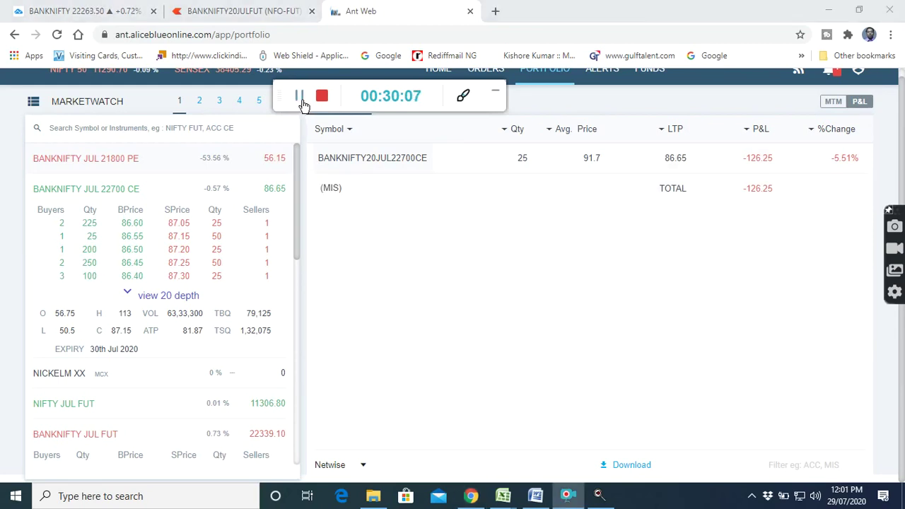
left_click(300, 96)
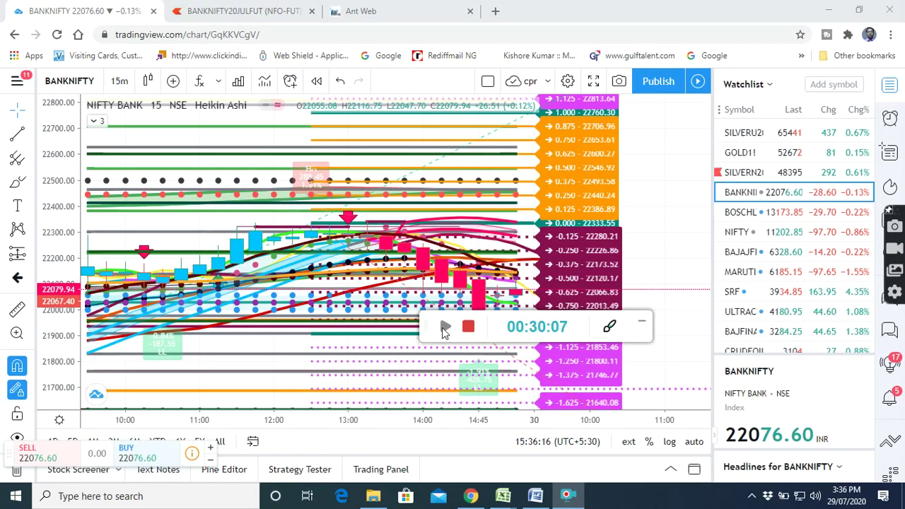
Bring the BUY LEVEL AND SELL LEVEL CUM SCREENER workbook forward in Excel
left_click(444, 330)
mouse_move(502, 495)
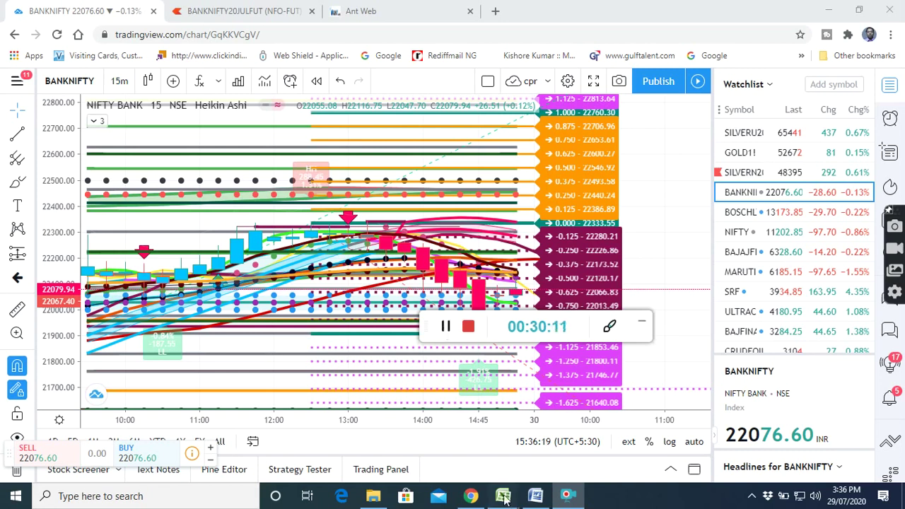
left_click(445, 444)
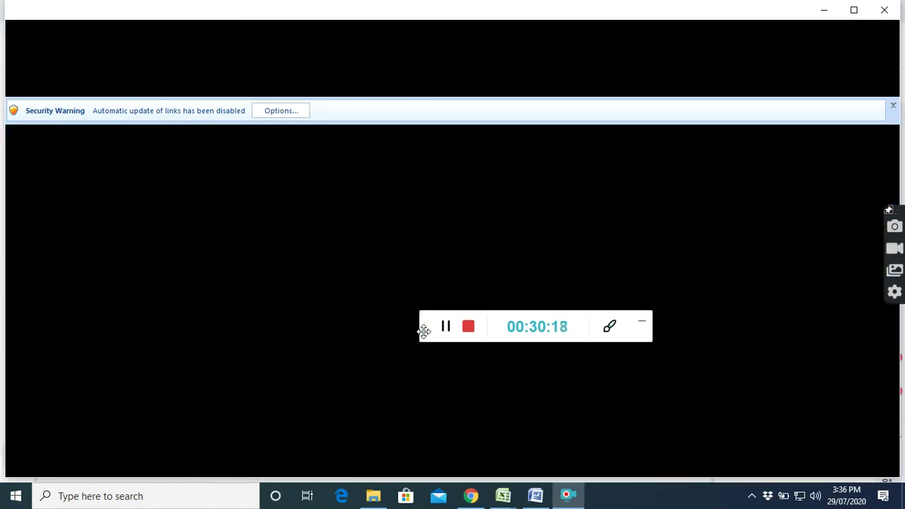
left_click_drag(423, 331, 226, 185)
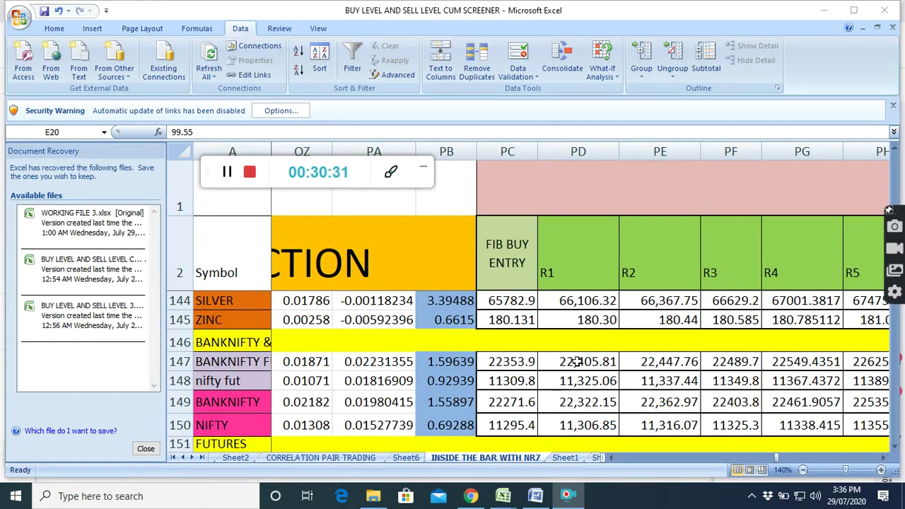
Glance at the Kite BANKNIFTY futures chart, then return to the screener's Fib buy entry 22353.9
left_click(470, 496)
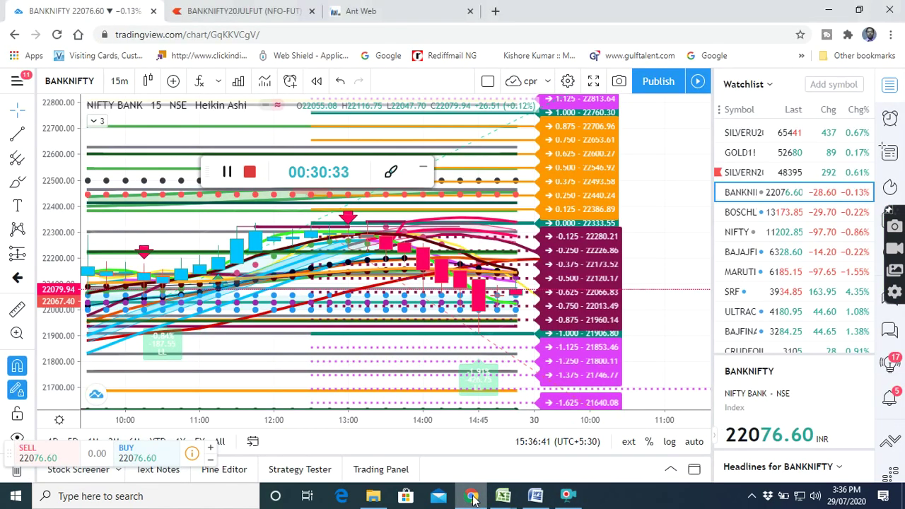
left_click(244, 13)
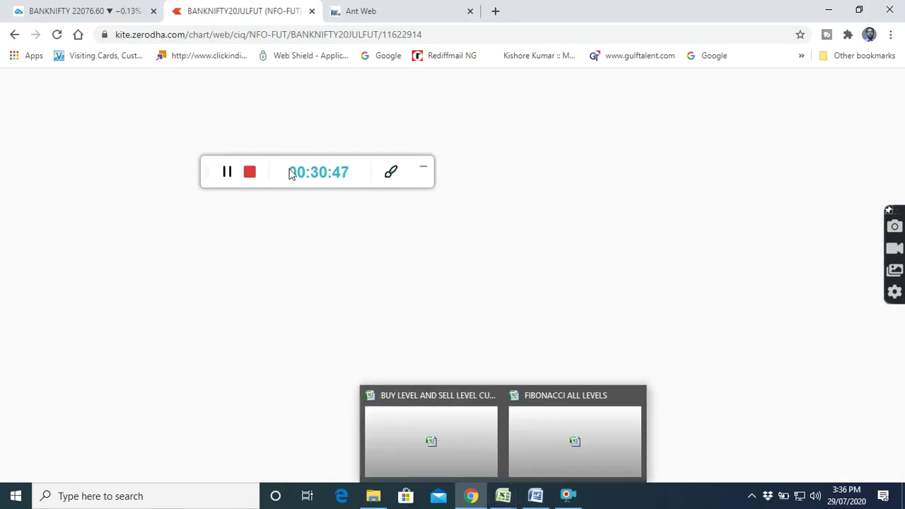
mouse_move(503, 496)
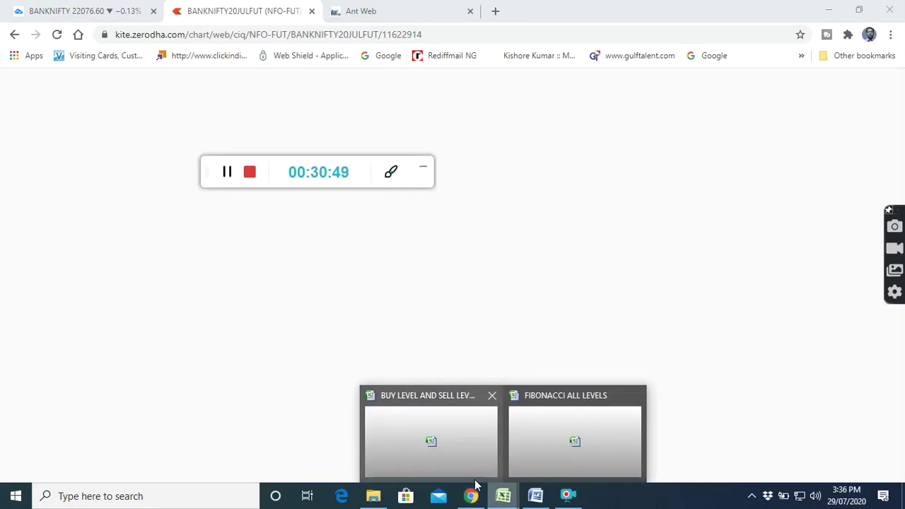
left_click(436, 450)
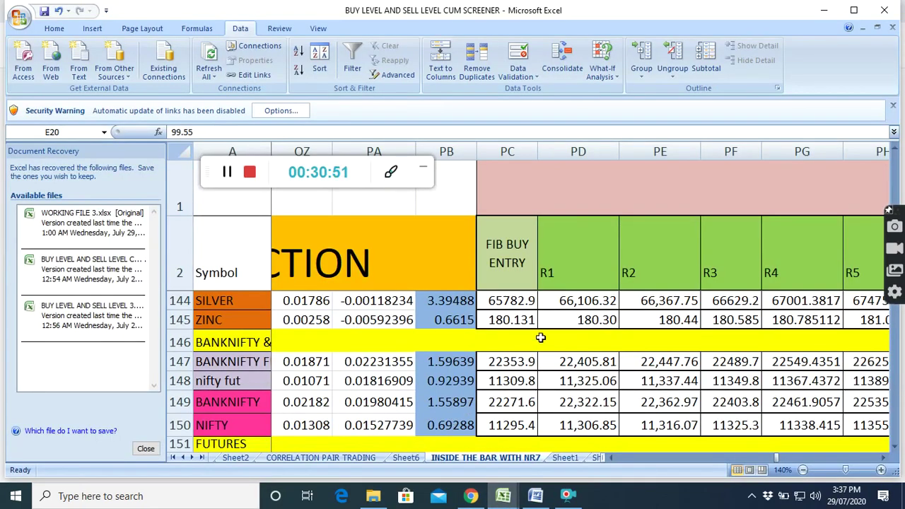
Scroll the screener to FIB SELL ENTRY and S1–S5, then show BANKNIFTY JUL FUT market depth in Kite
left_click(885, 457)
left_click(884, 457)
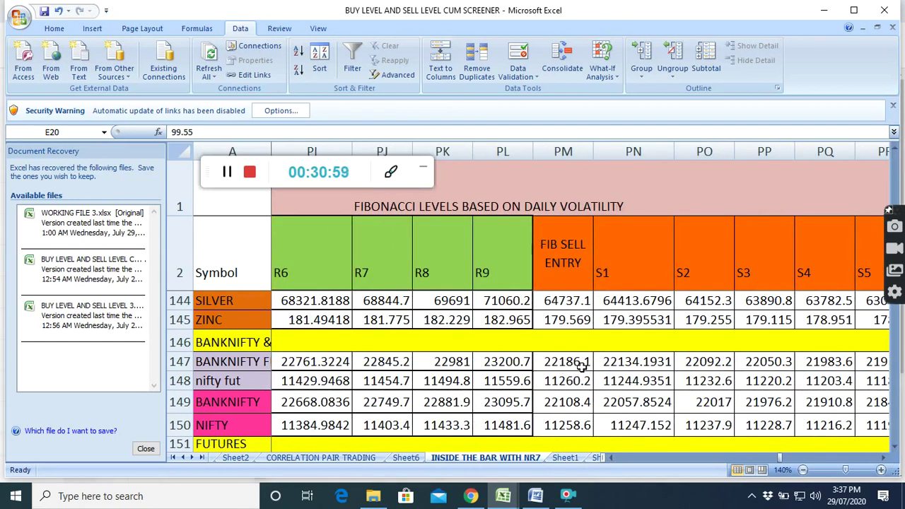
left_click(470, 496)
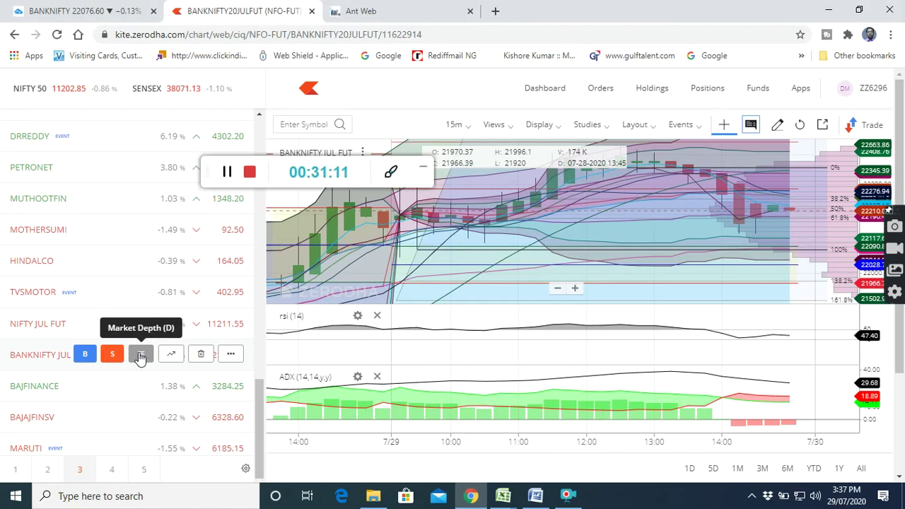
left_click(141, 355)
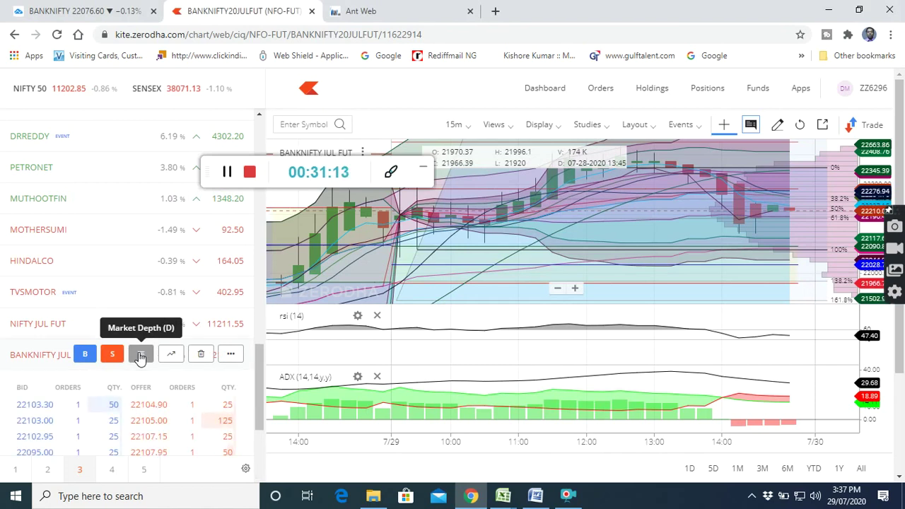
Collapse BANKNIFTY JUL depth, then open NIFTY JUL FUT market depth and its chart
scroll(141, 357, "down", 2)
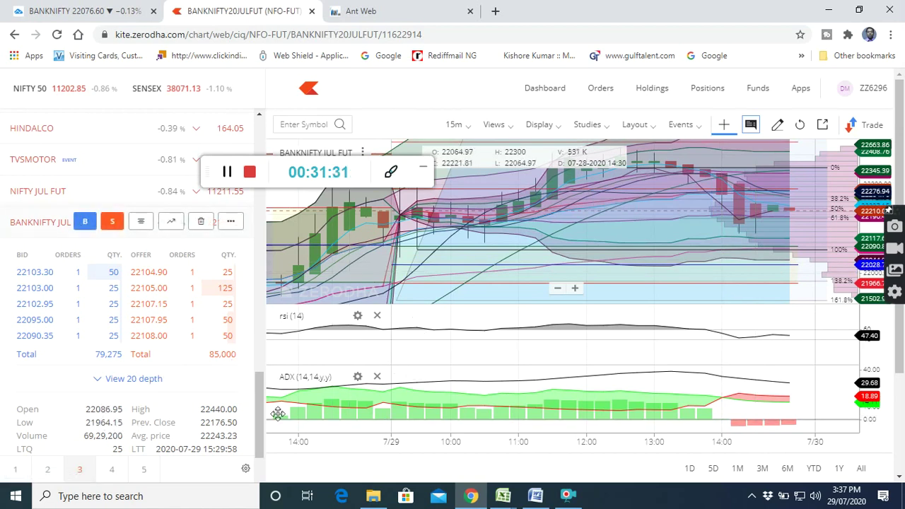
left_click(141, 224)
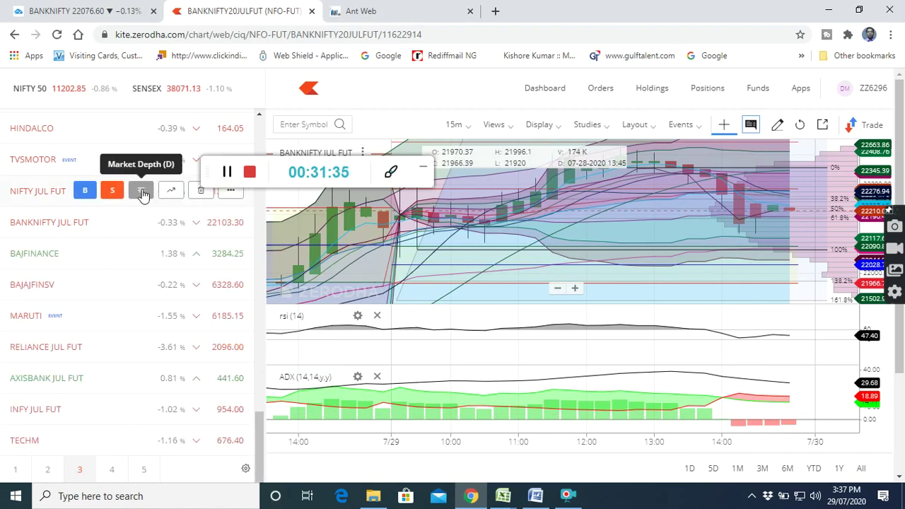
left_click(141, 192)
left_click(171, 192)
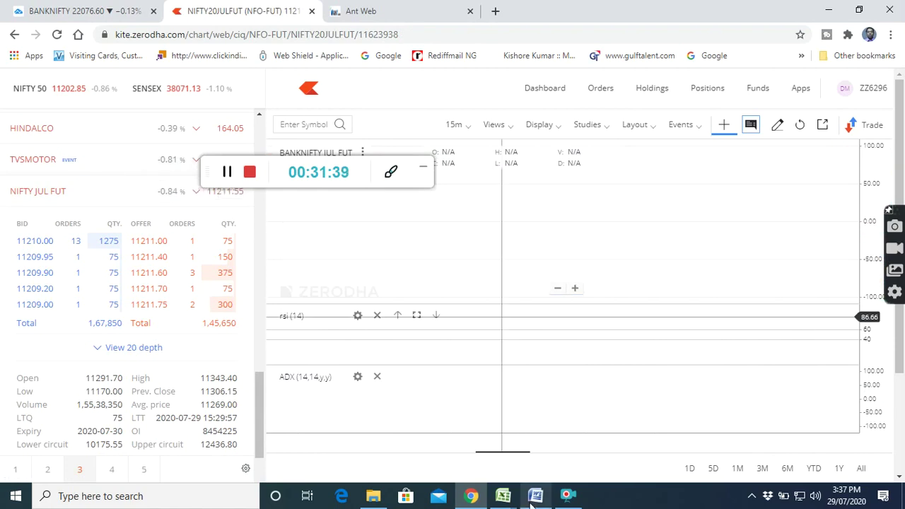
Check the FIB BUY ENTRY and R1 levels in the Excel screener, then return to the NIFTY chart
left_click(500, 495)
left_click(448, 458)
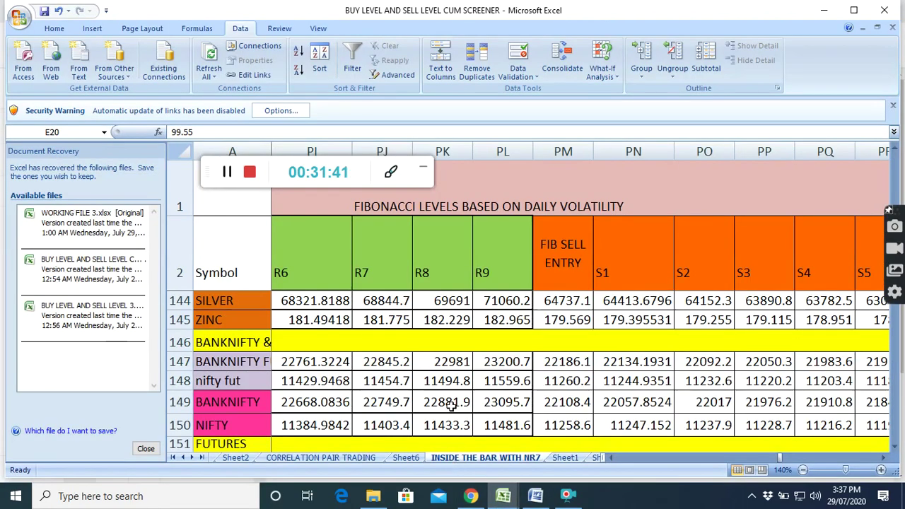
left_click(610, 458)
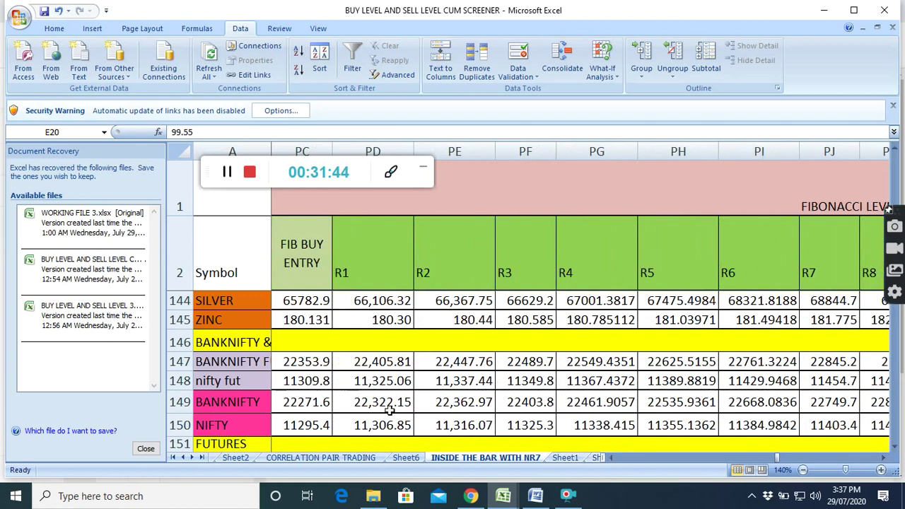
left_click(470, 496)
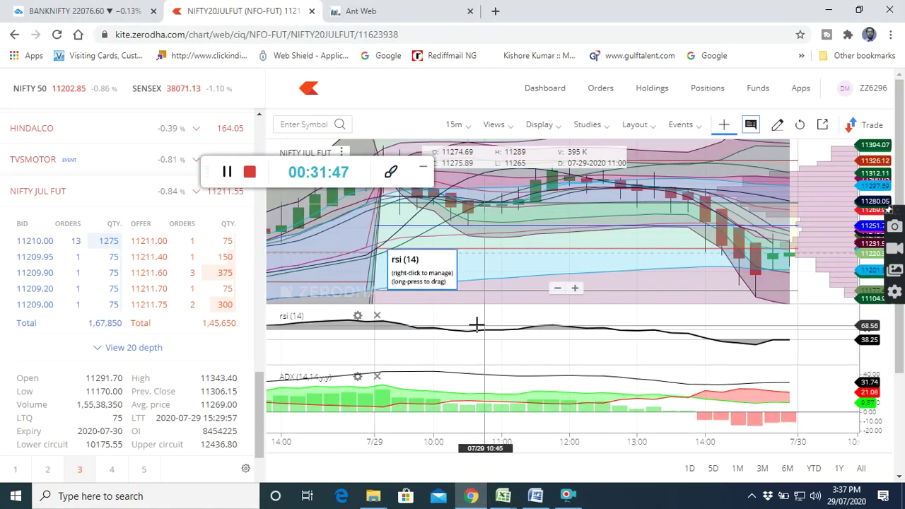
Pan the NIFTY JUL FUT 15-minute chart through the 28 July afternoon candles, then switch to the screener
left_click_drag(476, 325, 649, 325)
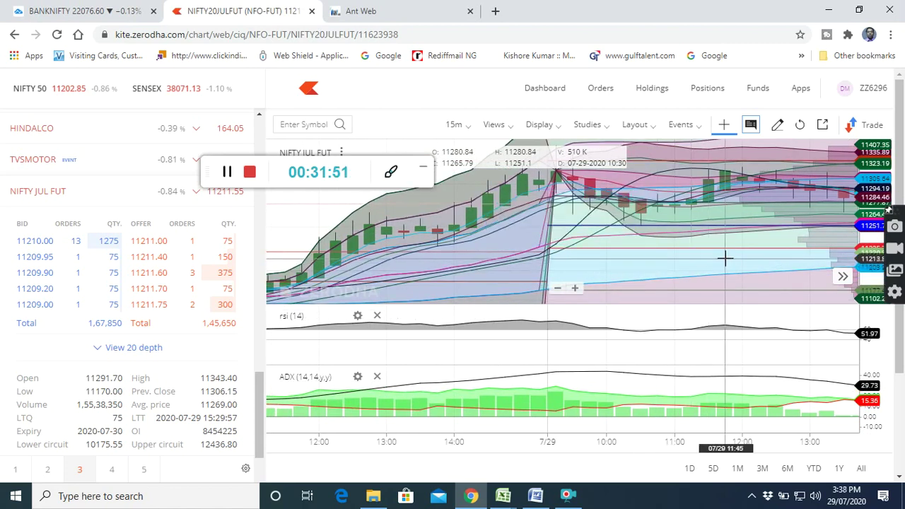
left_click_drag(703, 257, 579, 263)
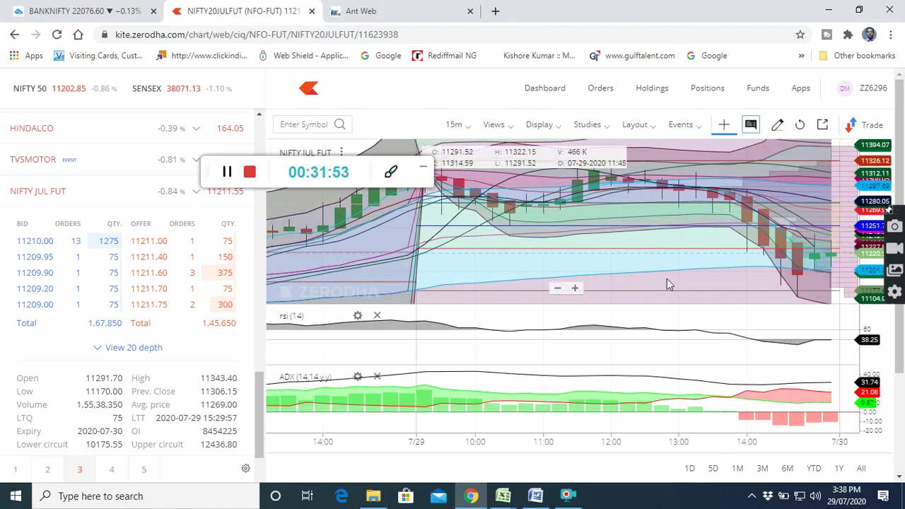
left_click_drag(655, 283, 685, 281)
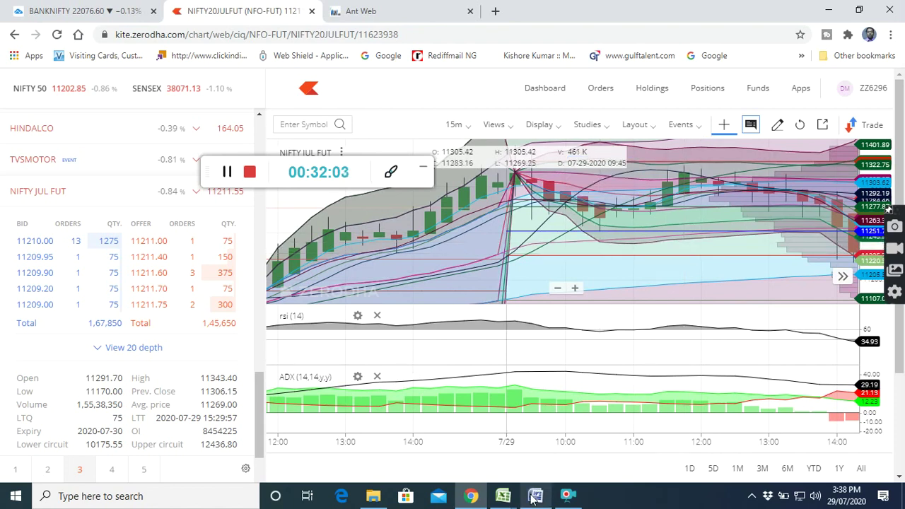
mouse_move(503, 496)
left_click(560, 441)
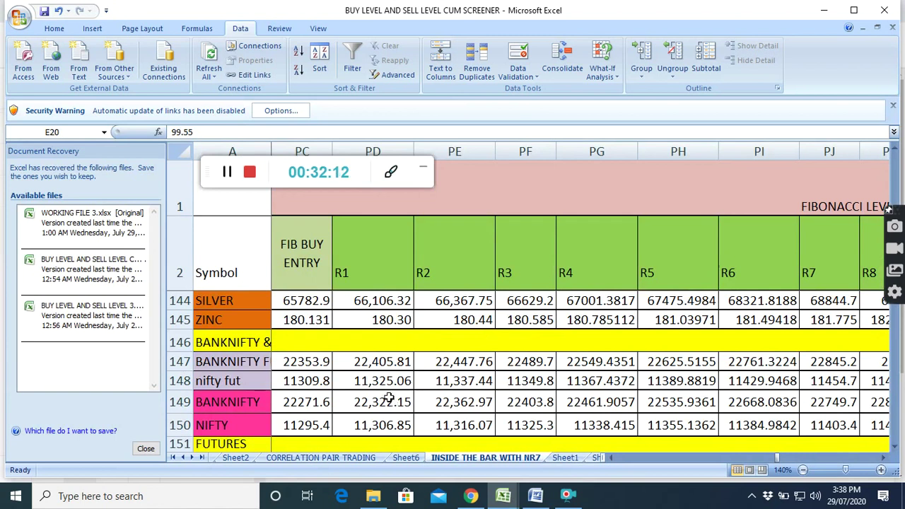
Scroll the screener to the NIFTY FIB SELL ENTRY and S1–S5 columns, then go back to Kite
left_click(884, 458)
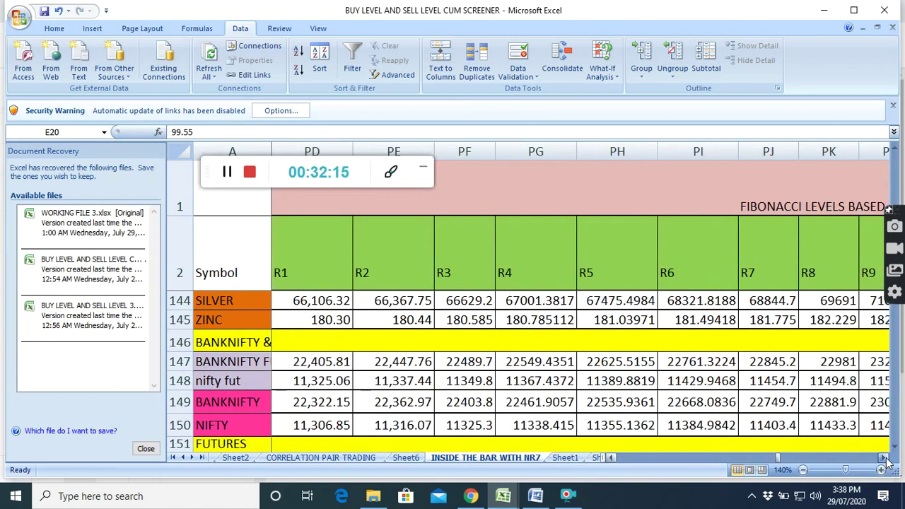
left_click(884, 457)
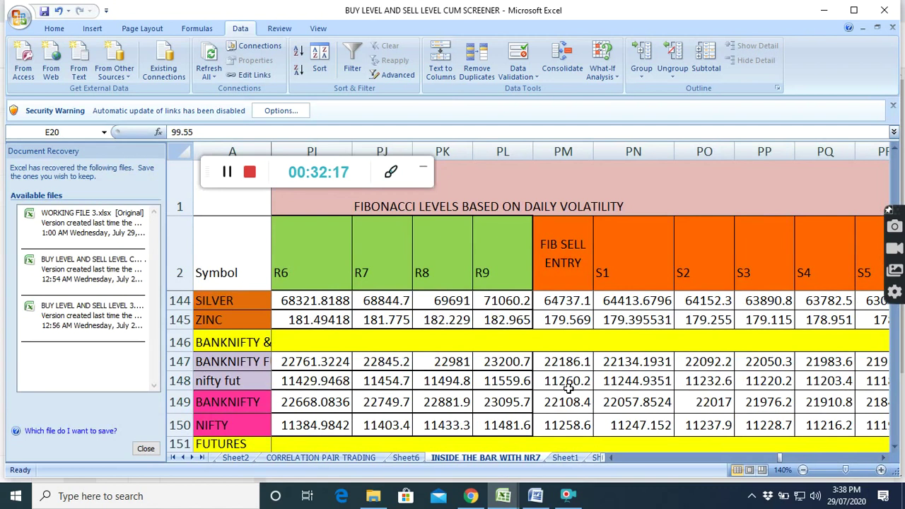
left_click(470, 496)
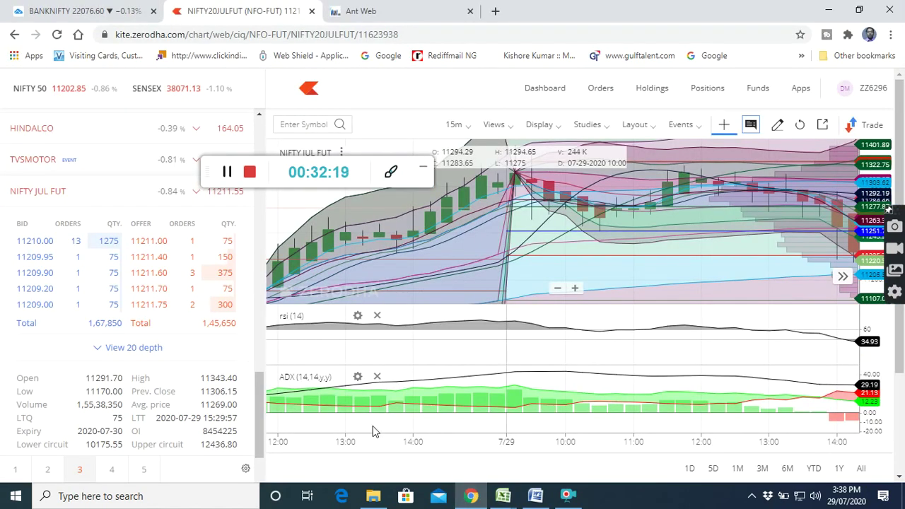
mouse_move(42, 191)
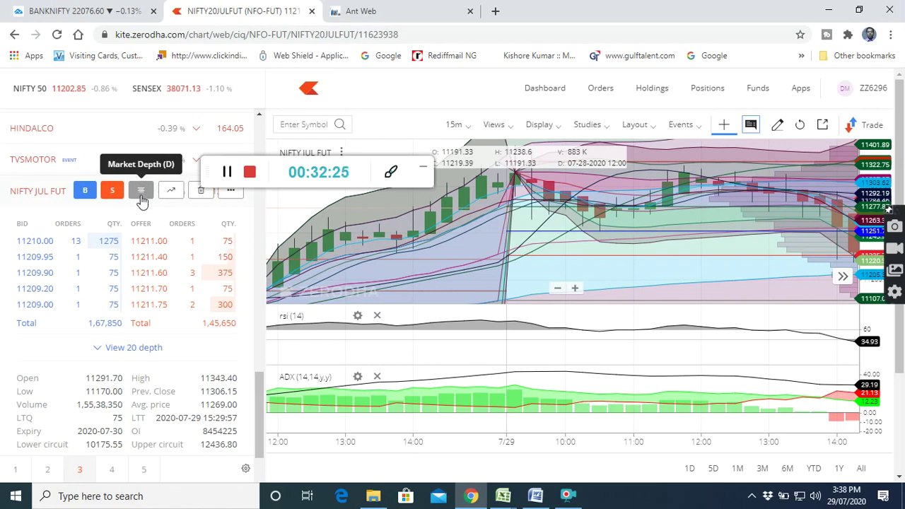
Close the NIFTY JUL FUT market depth and open the BAJAJFINSV market depth
left_click(141, 201)
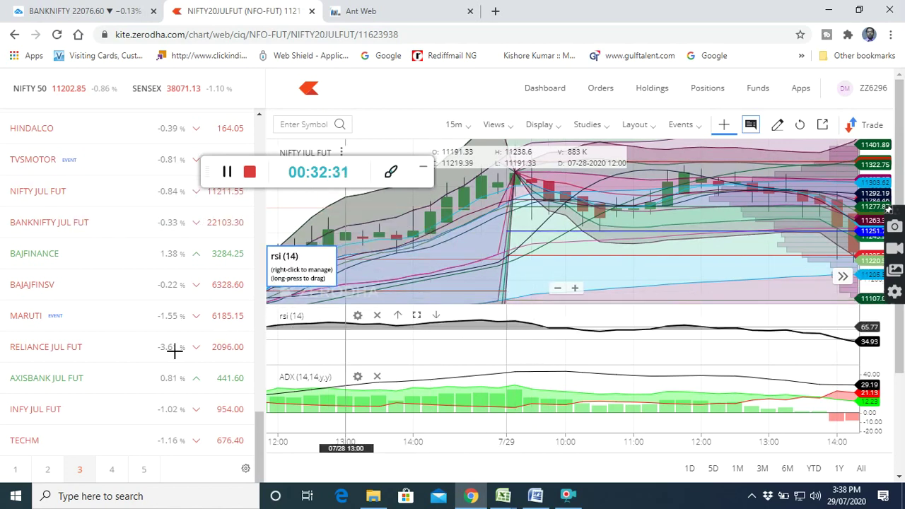
scroll(159, 357, "down", 2)
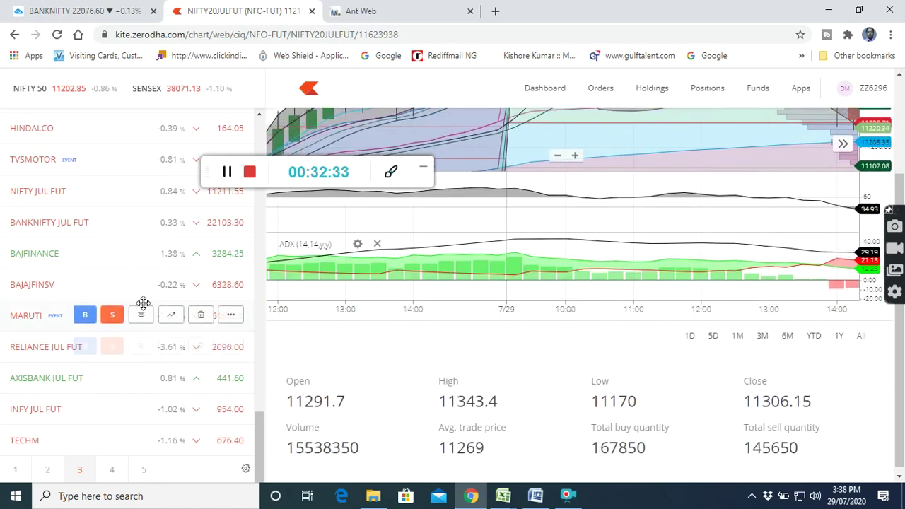
mouse_move(141, 286)
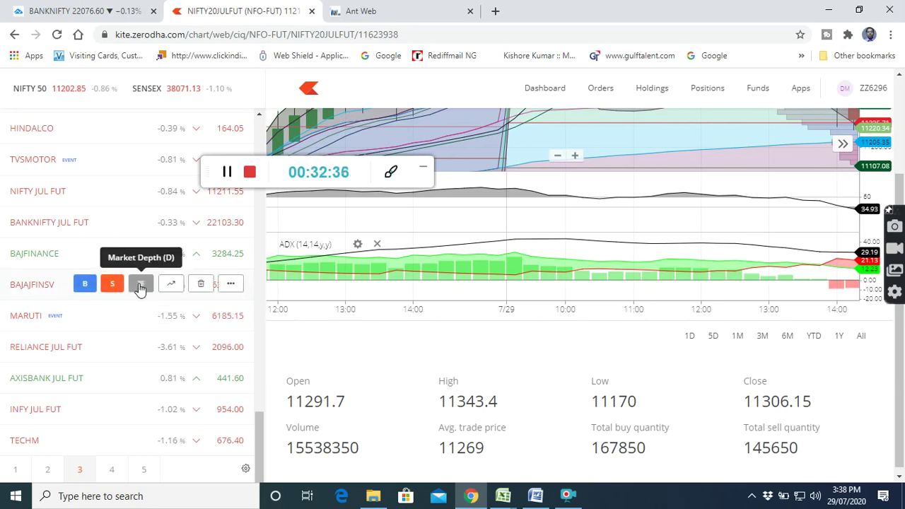
left_click(141, 287)
Swap the BAJAJFINSV market depth for BAJFINANCE, then bring the Fibonacci screener workbook forward
scroll(162, 380, "down", 2)
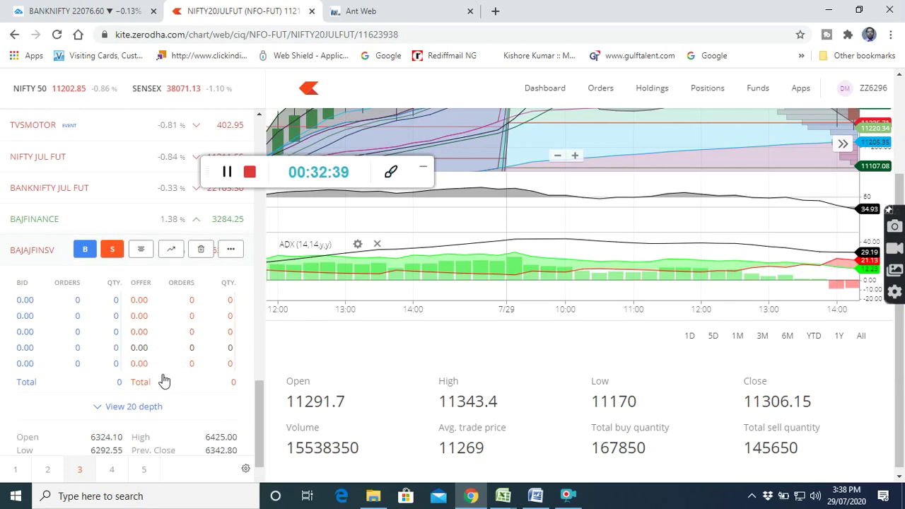
scroll(169, 375, "up", 1)
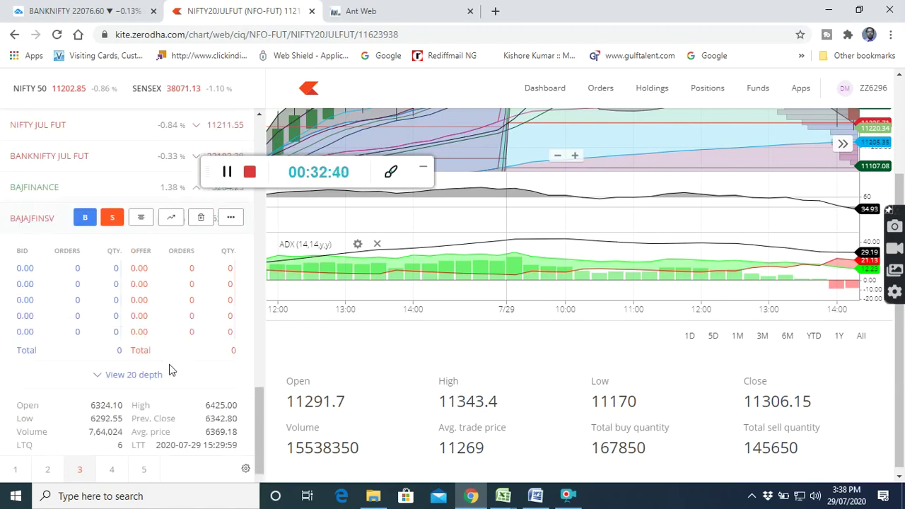
left_click(140, 231)
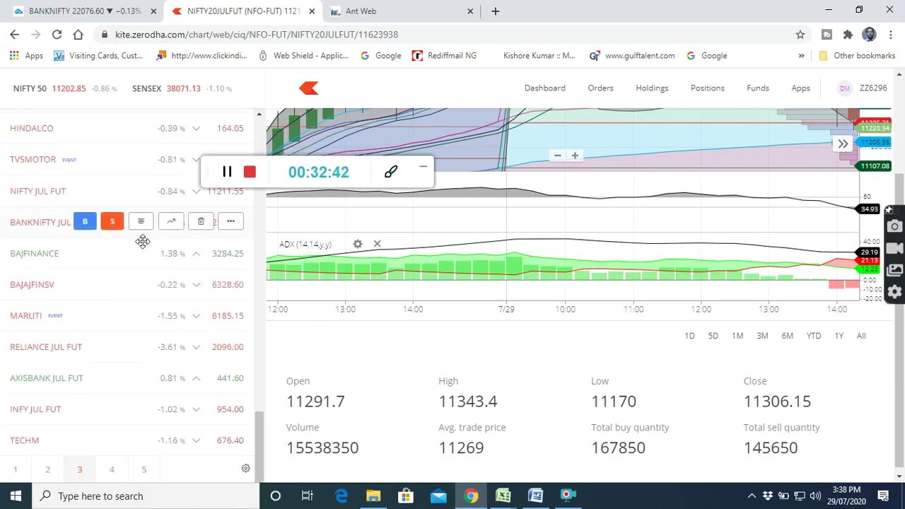
left_click(147, 252)
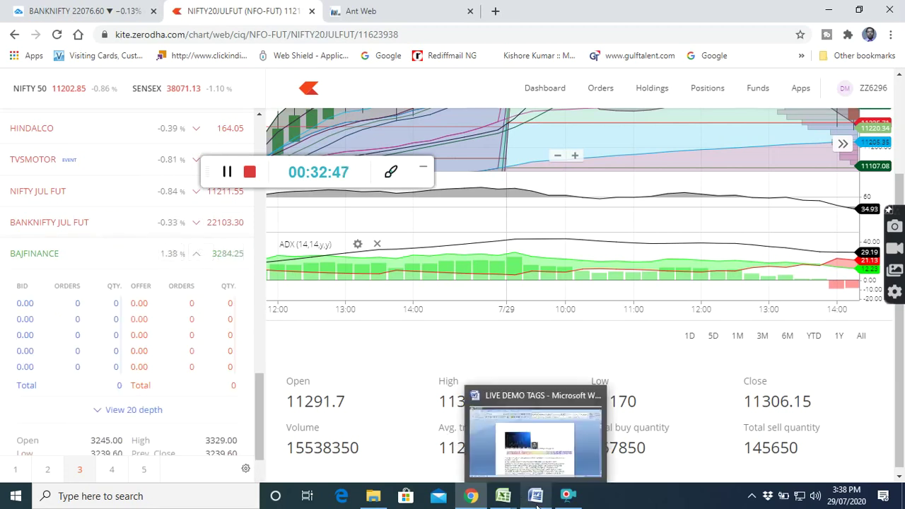
mouse_move(503, 495)
left_click(426, 438)
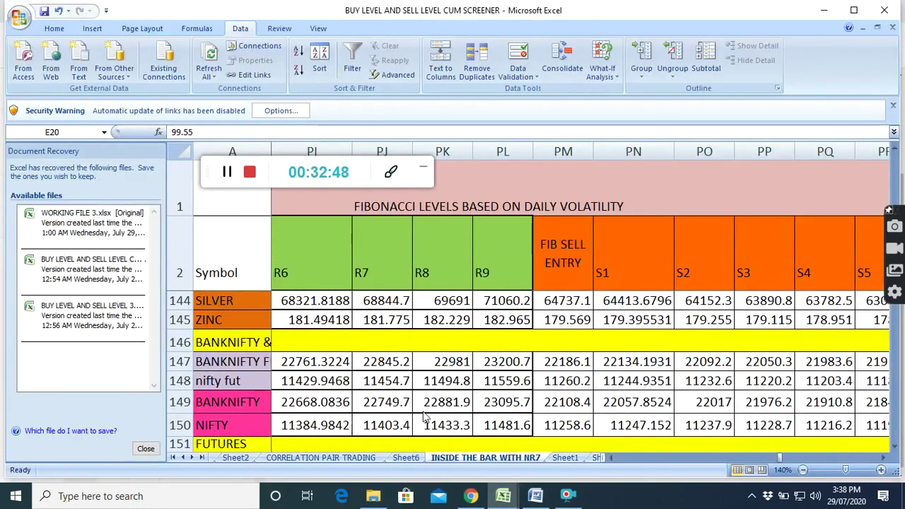
Scroll the screener to the BAJFINANCE and BAJAJFINSV rows and reveal the FIB BUY ENTRY column
scroll(410, 378, "up", 4)
scroll(445, 379, "up", 5)
scroll(445, 380, "up", 8)
scroll(445, 380, "up", 10)
scroll(445, 380, "up", 10)
scroll(446, 380, "up", 7)
scroll(446, 379, "up", 3)
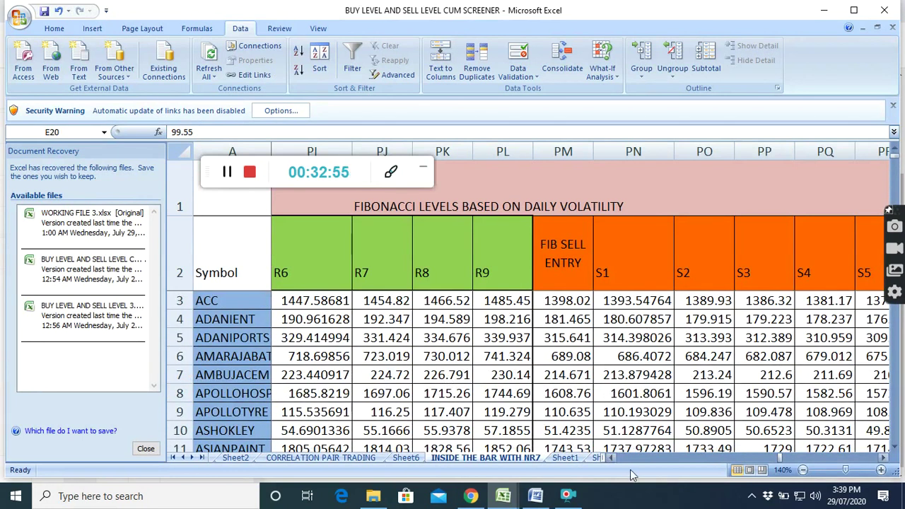
left_click(612, 458)
left_click(613, 458)
Shift the sheet right to the FIB SELL ENTRY levels, then return to the Kite chart
scroll(427, 360, "down", 1)
scroll(427, 359, "down", 2)
scroll(427, 359, "down", 1)
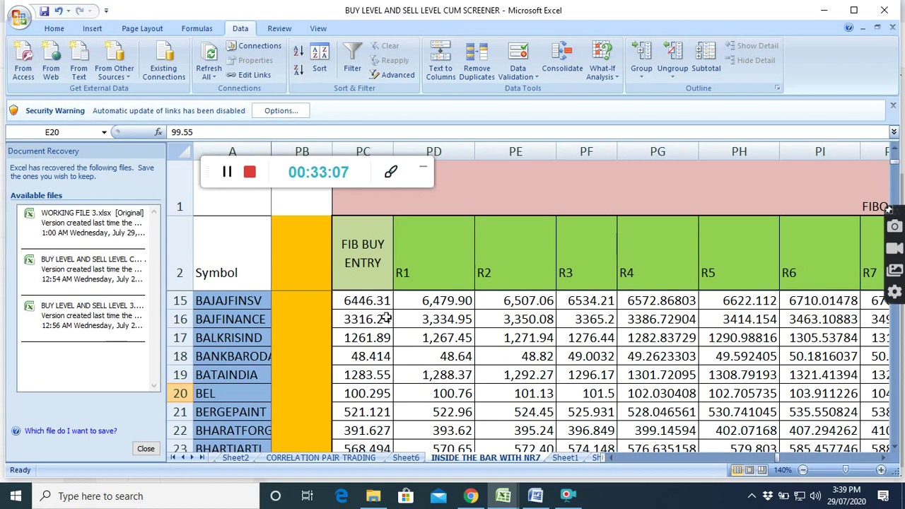
left_click(883, 459)
left_click(883, 460)
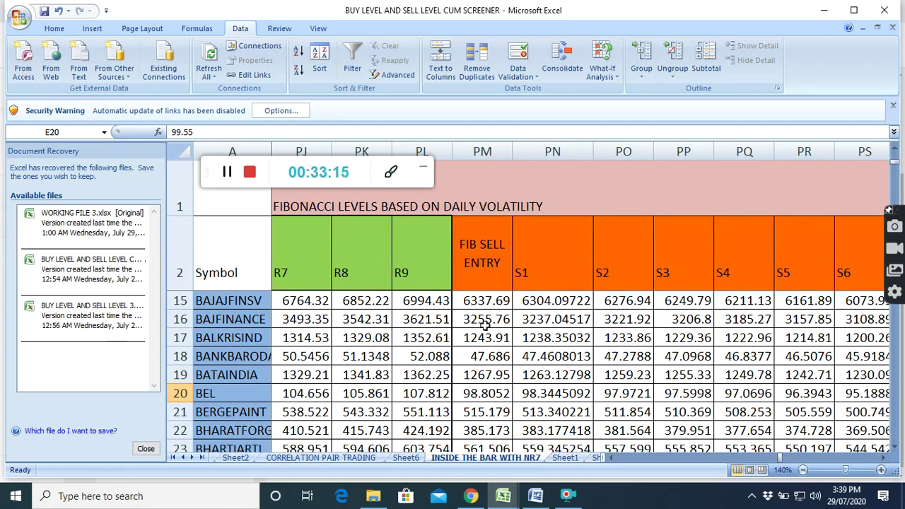
left_click(470, 495)
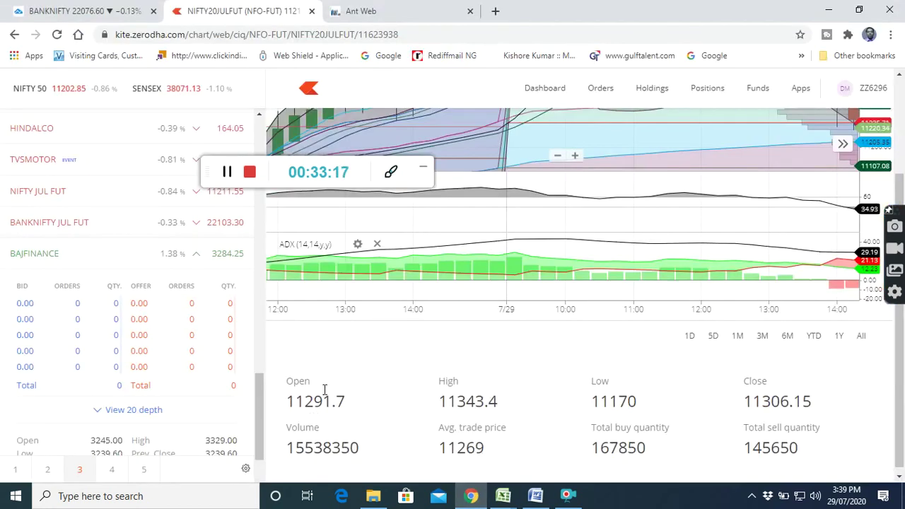
mouse_move(33, 253)
scroll(166, 325, "down", 3)
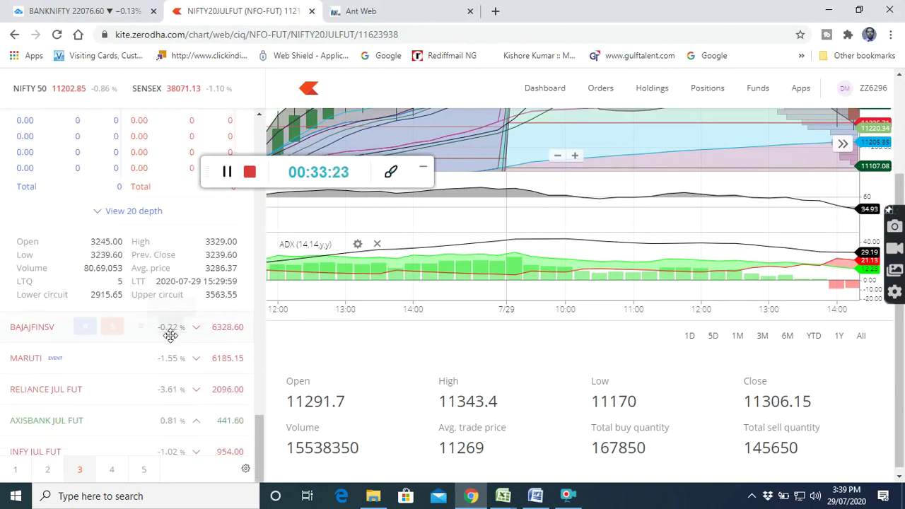
left_click(504, 498)
left_click(430, 423)
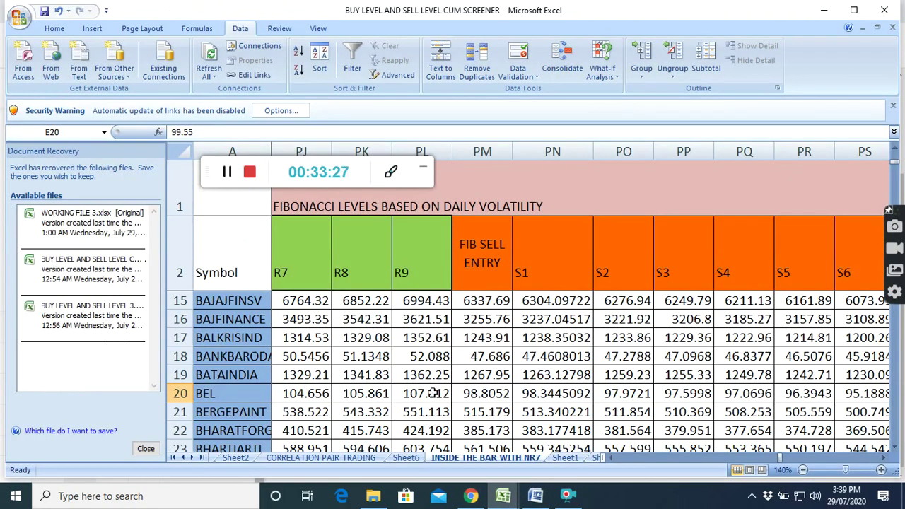
left_click(471, 495)
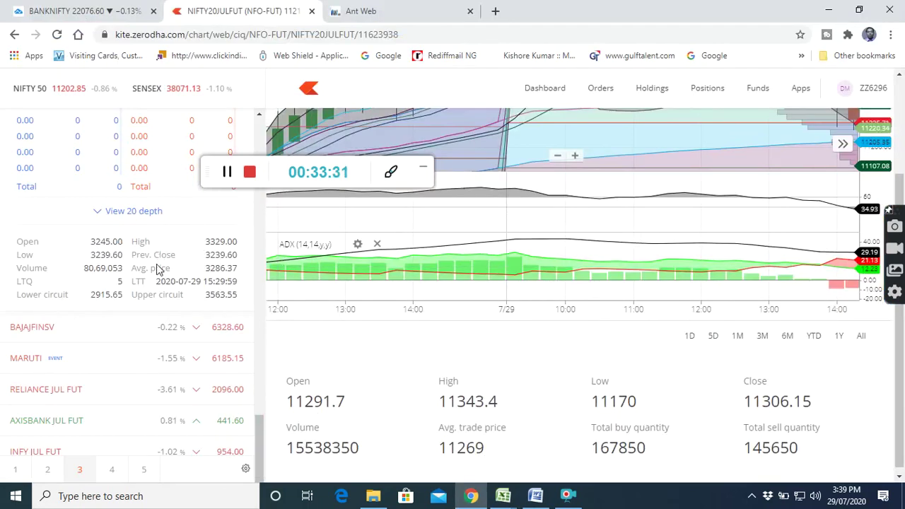
scroll(157, 269, "up", 1)
scroll(157, 269, "down", 2)
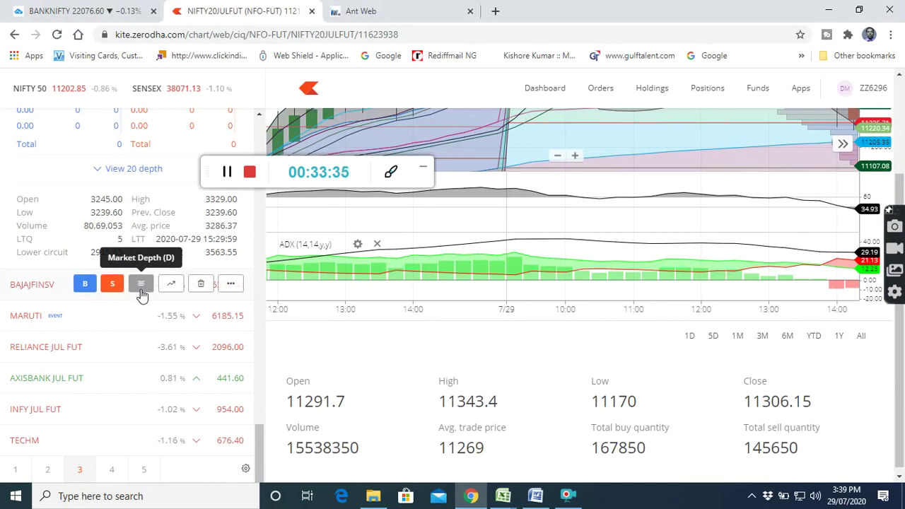
left_click(141, 294)
scroll(141, 293, "down", 2)
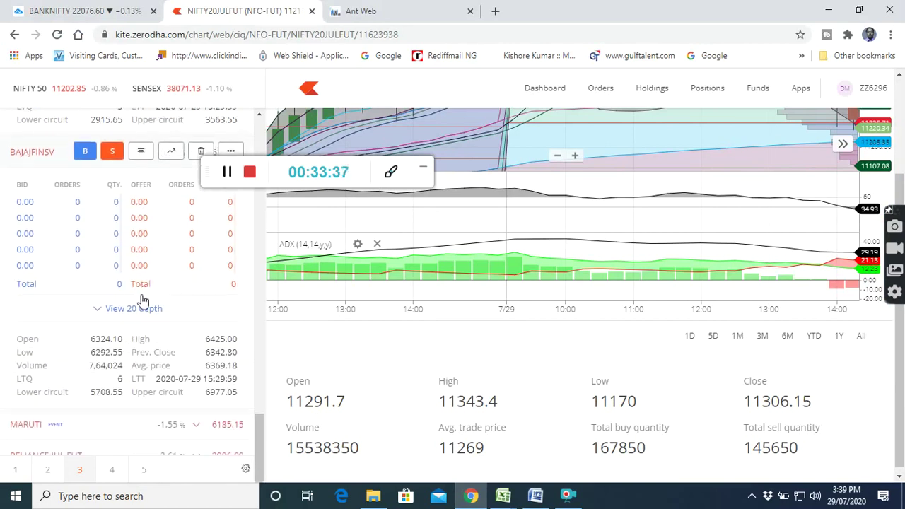
scroll(141, 300, "up", 1)
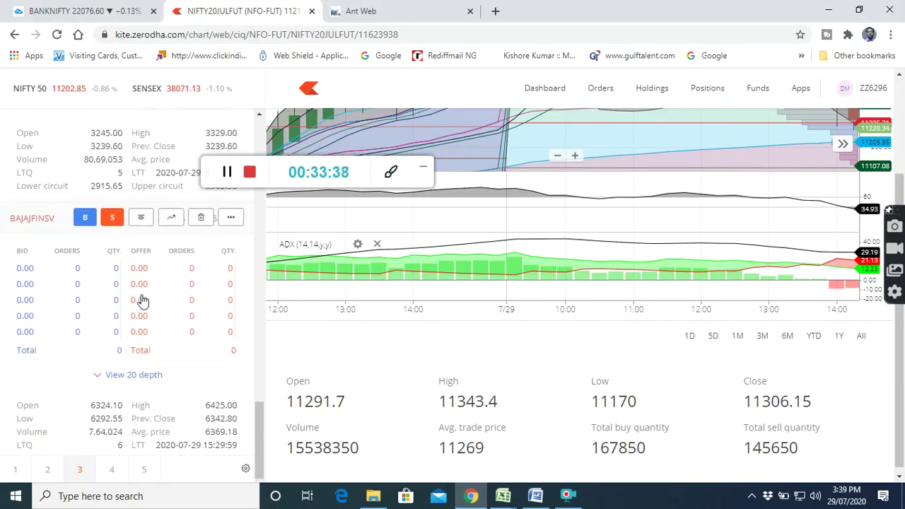
left_click(140, 223)
scroll(140, 232, "up", 3)
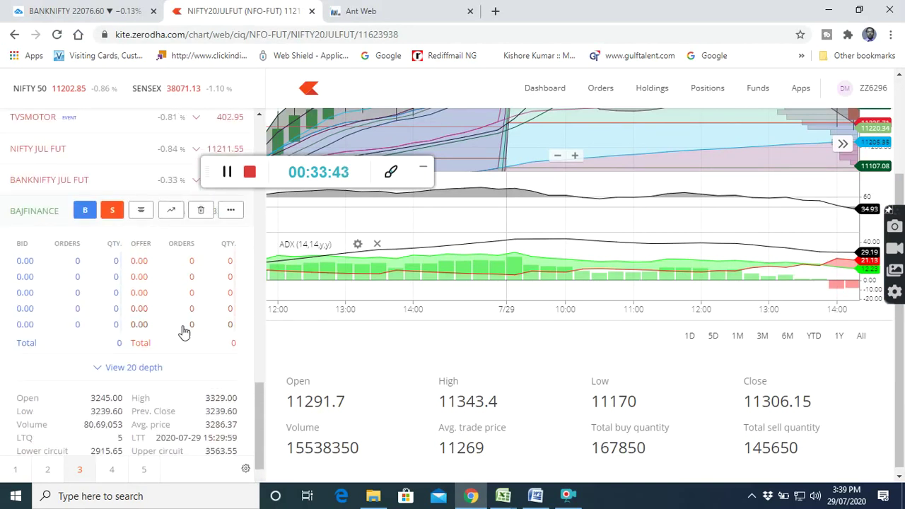
Open the BAJFINANCE chart and change its chart style from Heikin Ashi to Candle
left_click(177, 215)
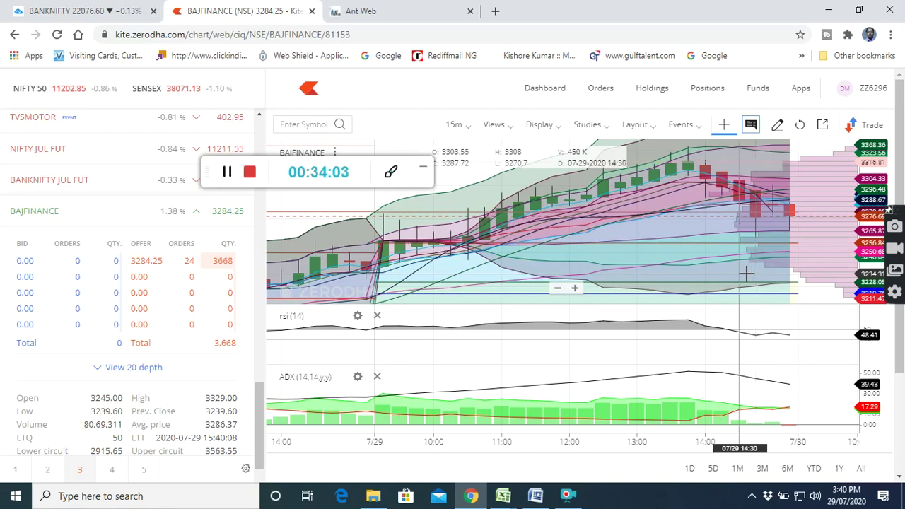
left_click(559, 131)
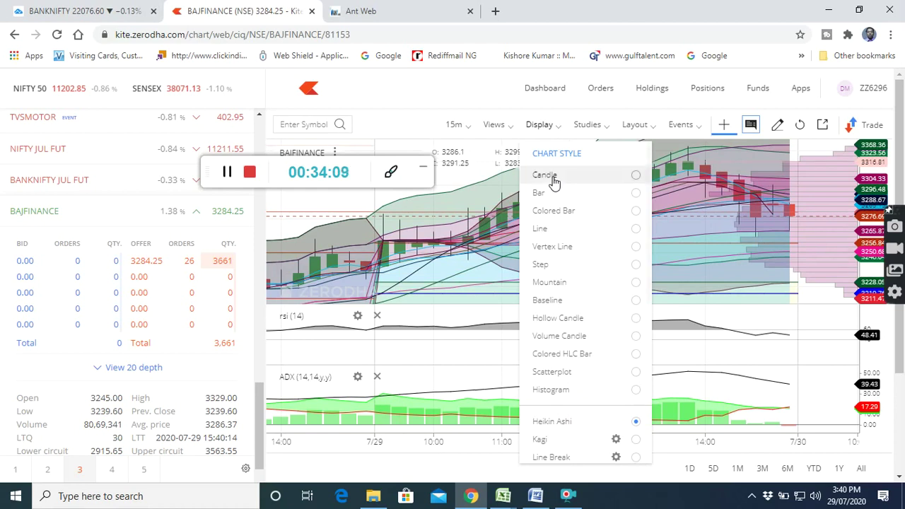
left_click(554, 181)
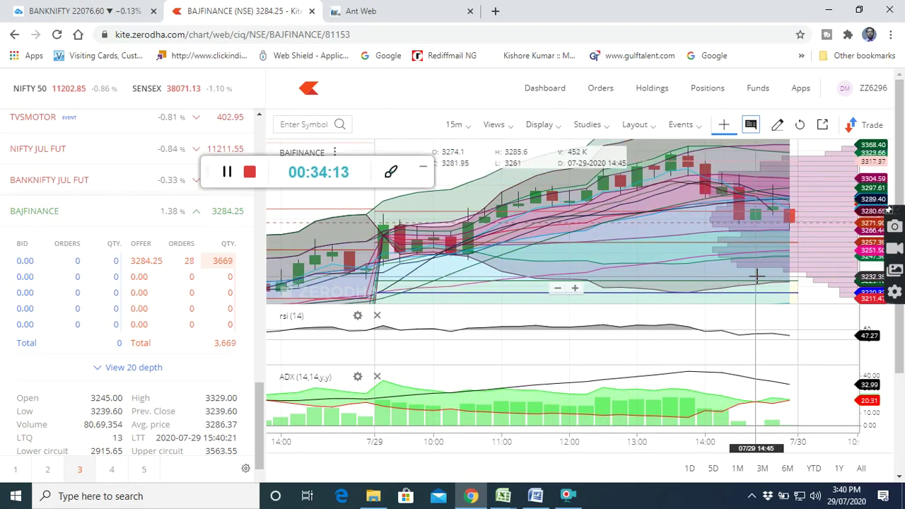
mouse_move(127, 211)
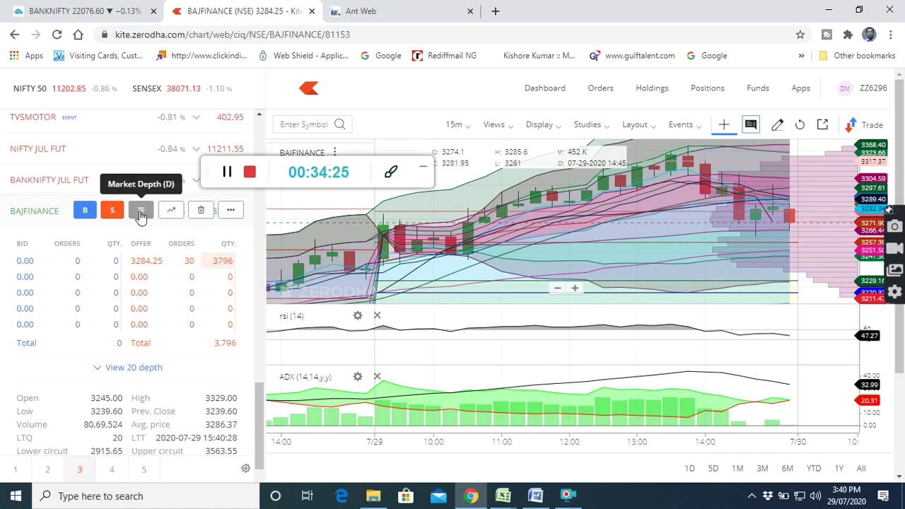
Collapse the BAJFINANCE market depth and load the BAJAJFINSV 15-minute chart with RSI and ADX
left_click(141, 215)
mouse_move(106, 222)
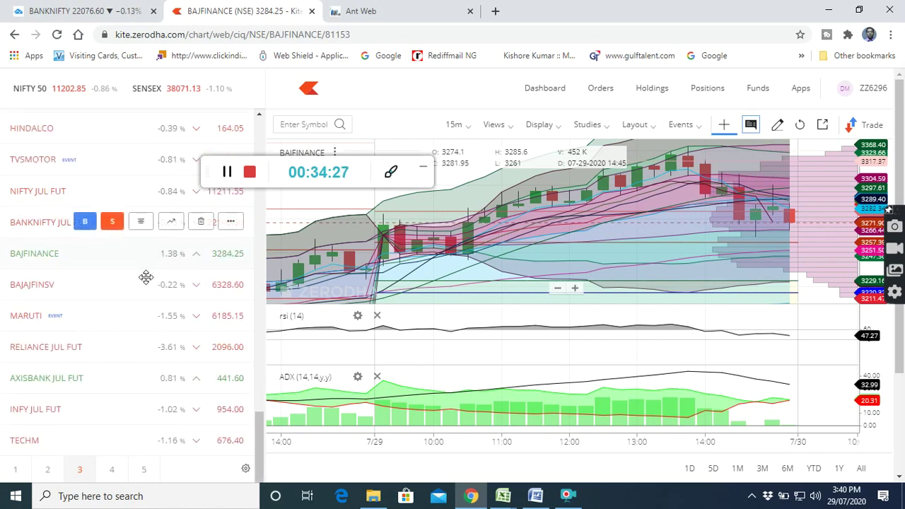
left_click(168, 287)
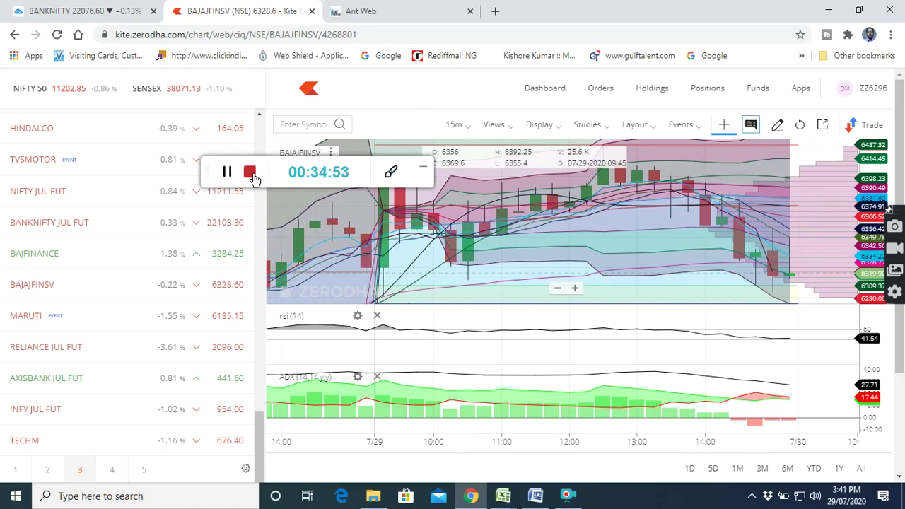
left_click(254, 178)
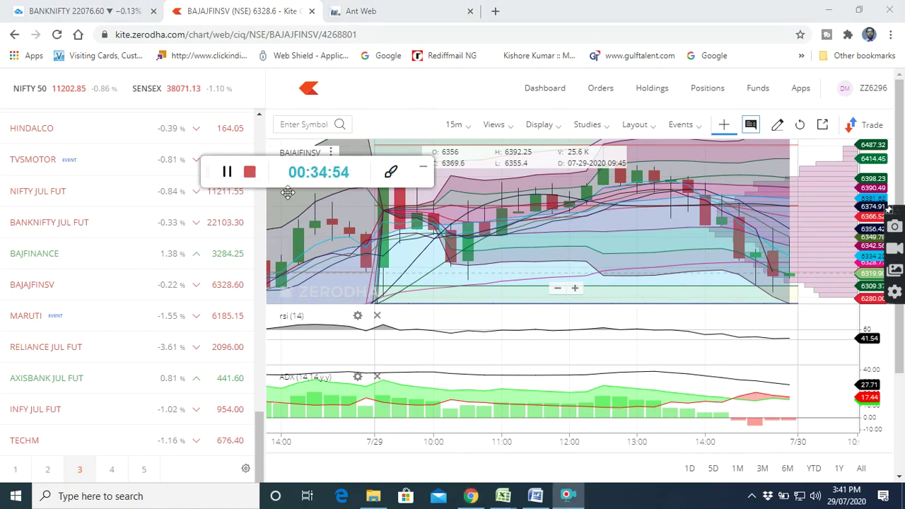